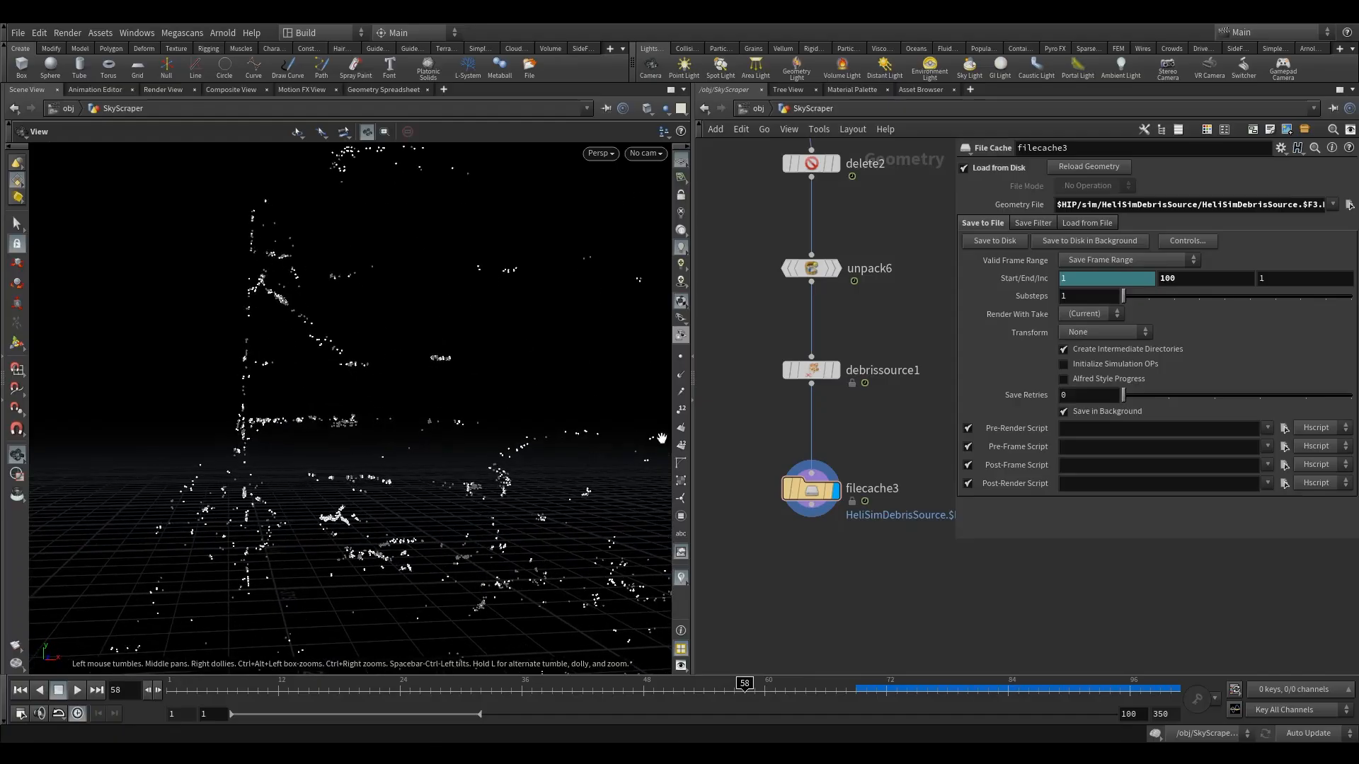
Step: Rewind the timeline to frame 1 to view the debris source points at the start
{"action": "right_click_drag", "start_coordinate": [394, 397], "coordinate": [371, 428]}
{"action": "left_click_drag", "start_coordinate": [371, 428], "coordinate": [404, 471]}
{"action": "left_click_drag", "start_coordinate": [745, 686], "coordinate": [170, 684]}
{"action": "scroll", "coordinate": [746, 366], "scroll_direction": "down", "scroll_amount": 3}
{"action": "key", "text": "h"}
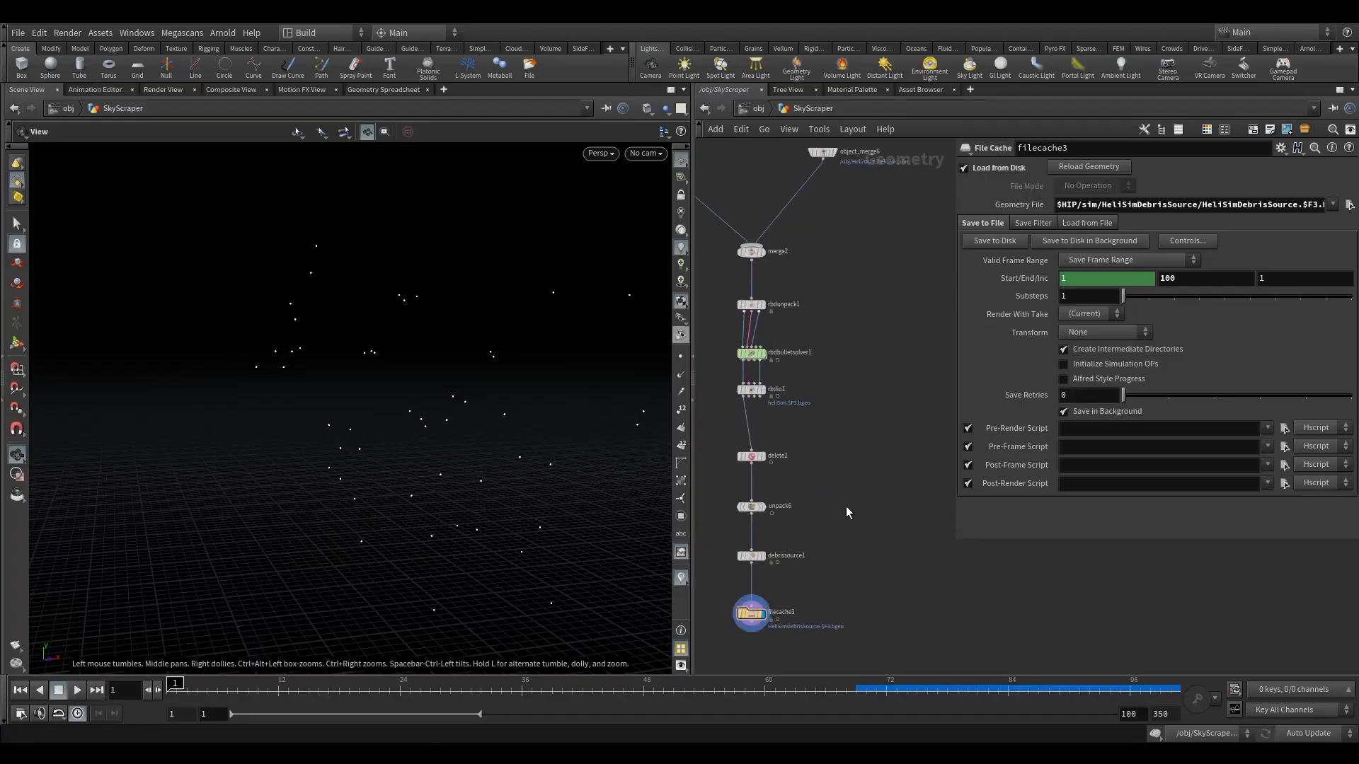
Step: Display the output of the rbdio1 node and advance the timeline to frame 2
{"action": "scroll", "coordinate": [828, 439], "scroll_direction": "up", "scroll_amount": 5}
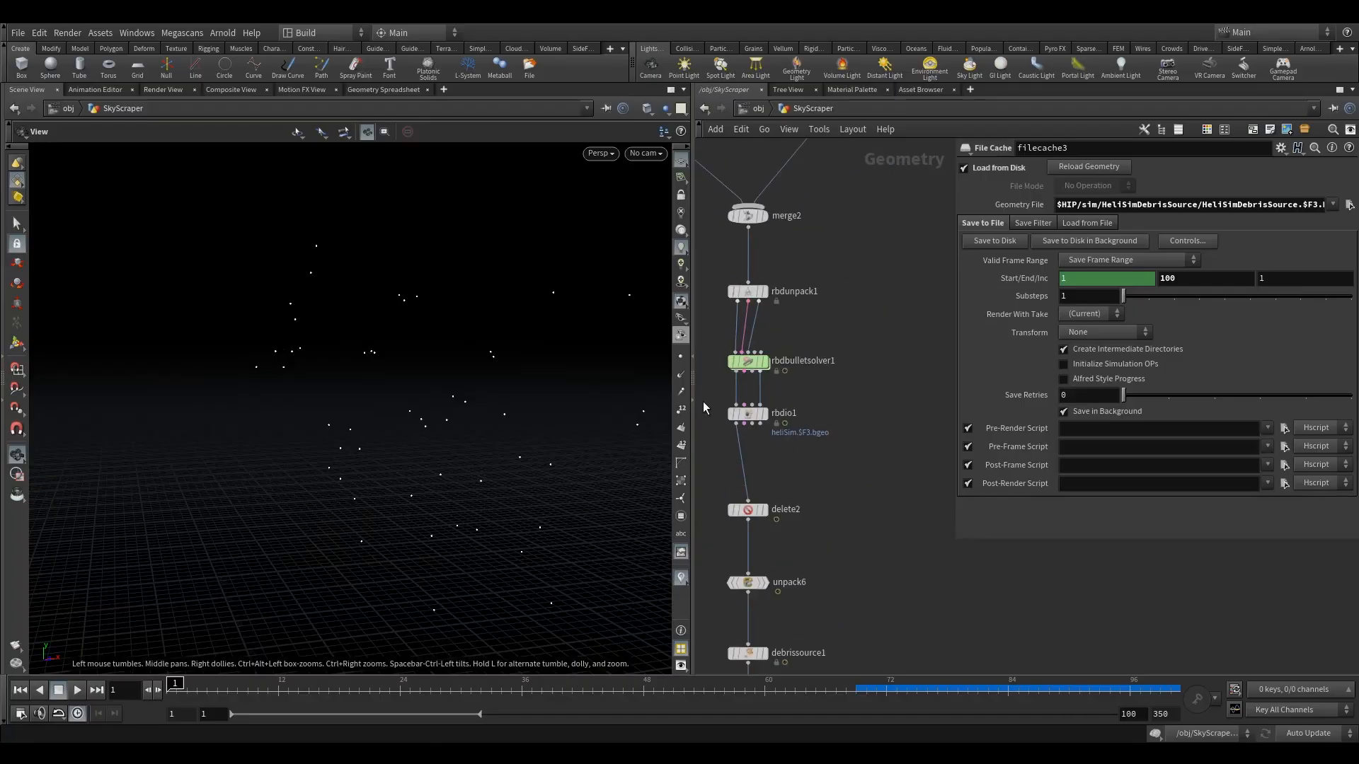
{"action": "left_click", "coordinate": [747, 414]}
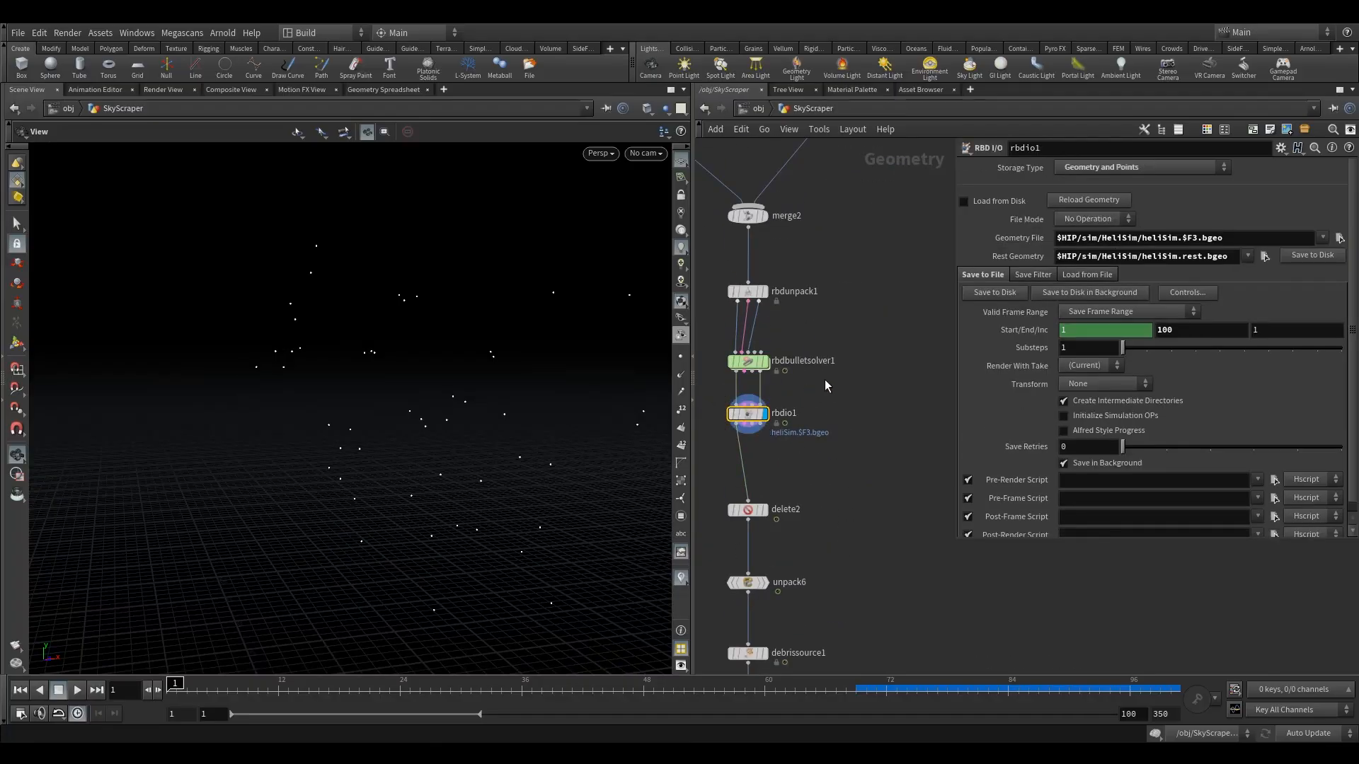
{"action": "left_click", "coordinate": [766, 414]}
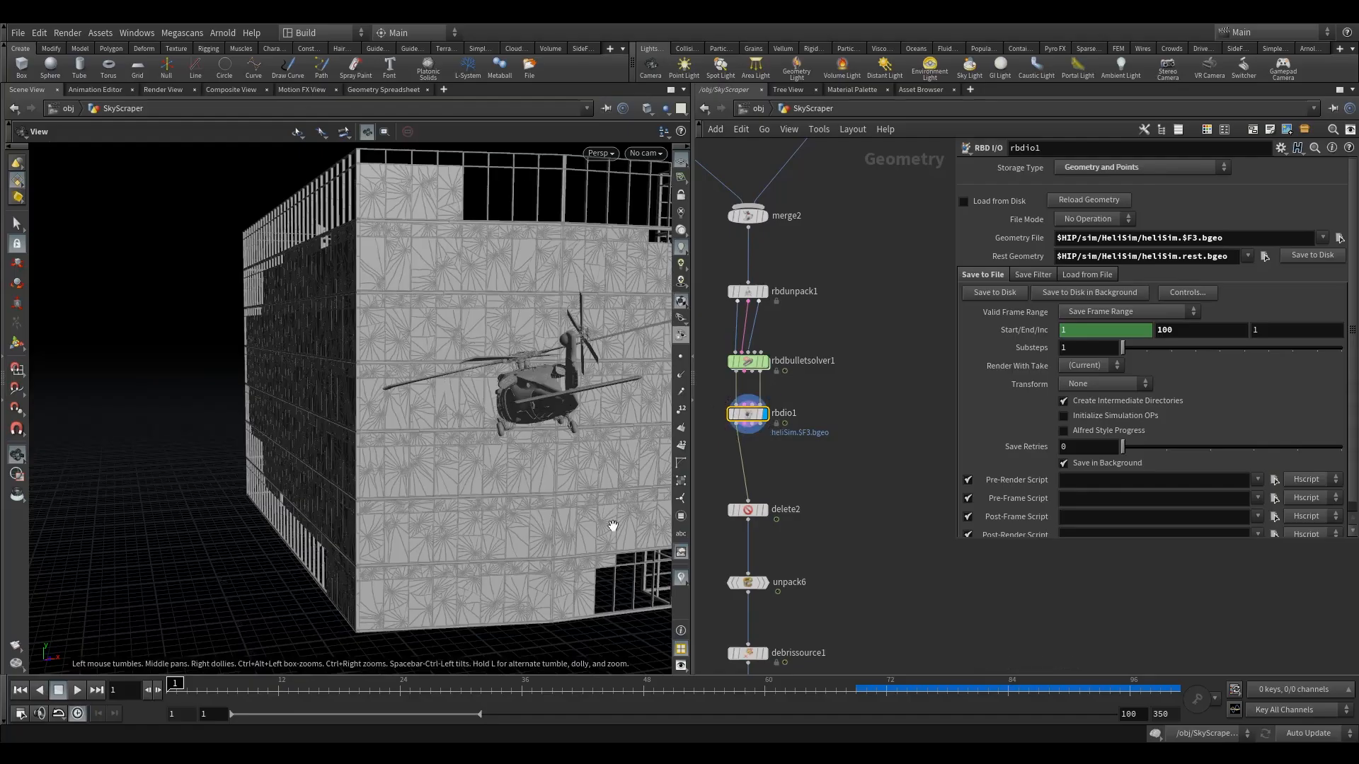
{"action": "left_click", "coordinate": [157, 692]}
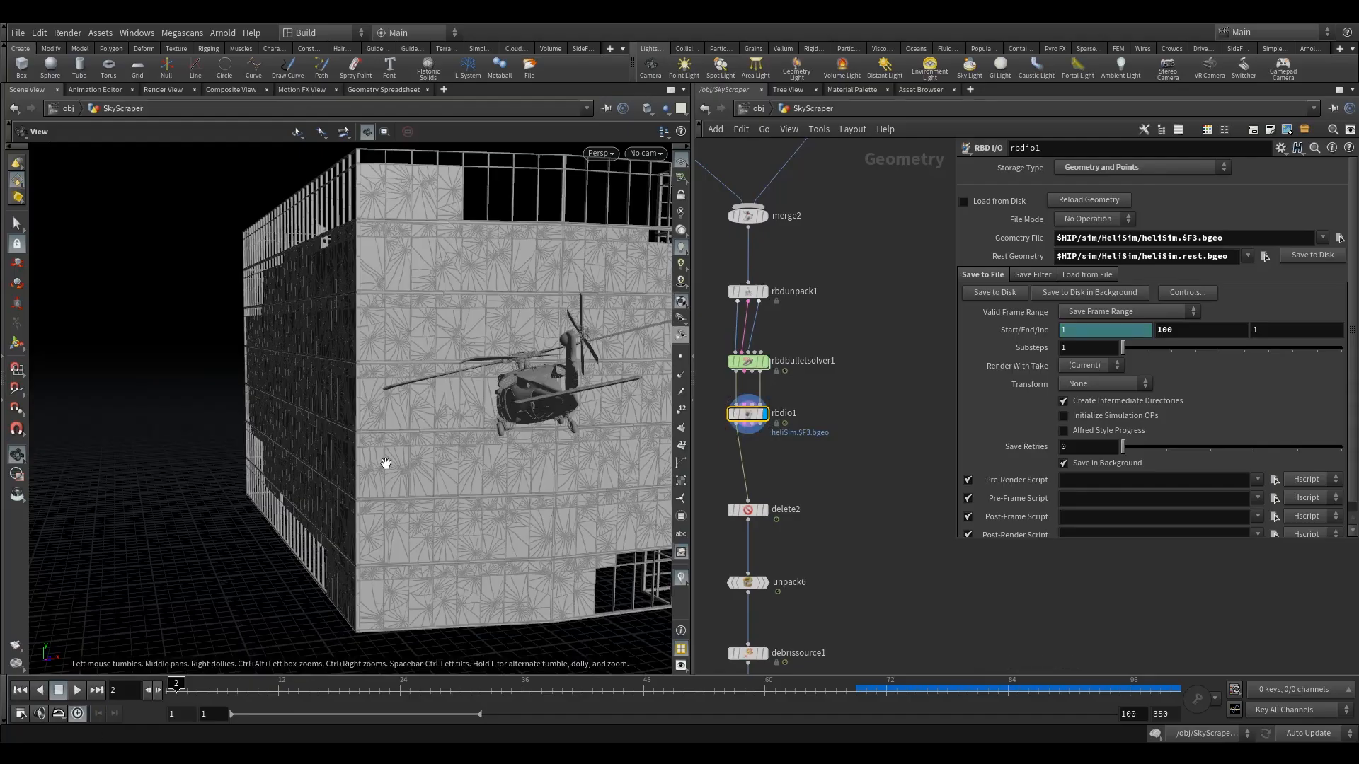
Step: Duplicate the rbdio1 node and connect the first output of rbdunpack1 to the copy's first input, with the timeline at frame 1
{"action": "left_click_drag", "start_coordinate": [751, 418], "coordinate": [903, 473]}
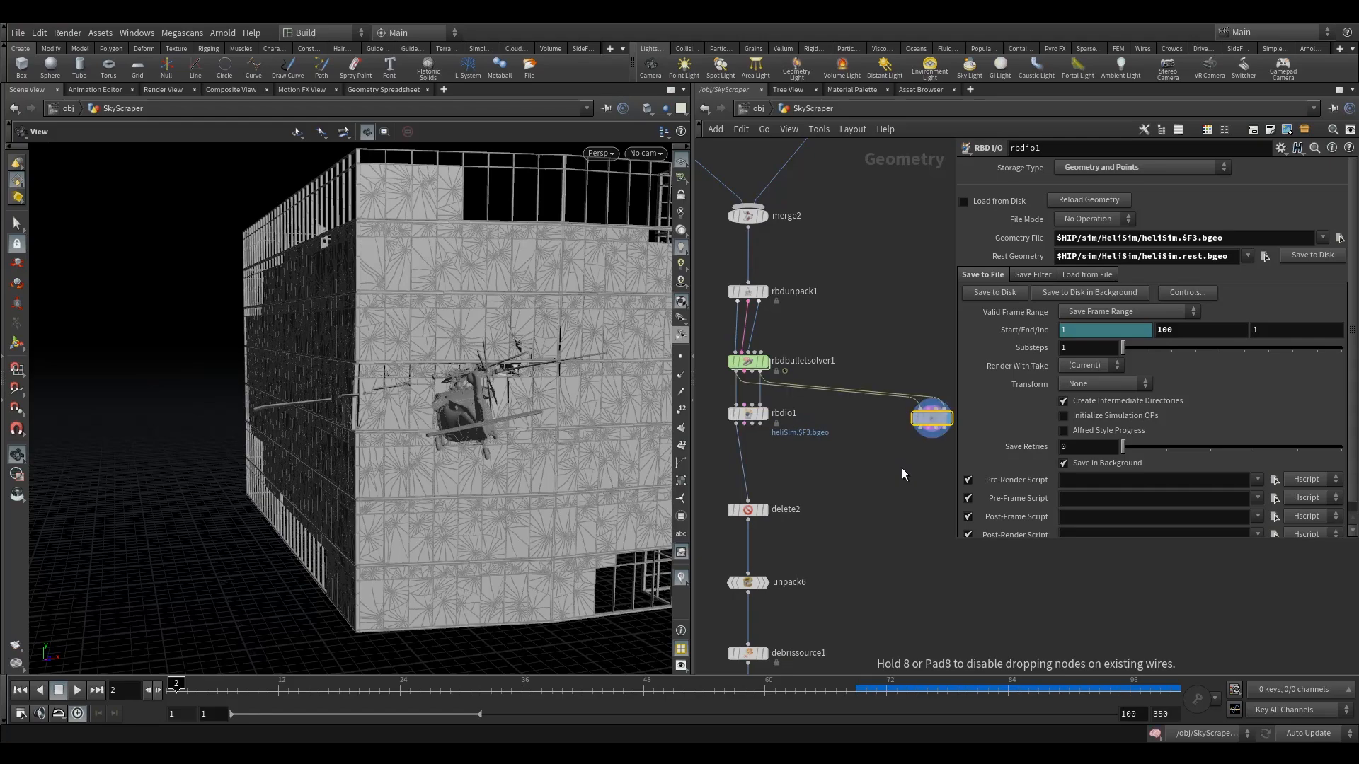
{"action": "middle_click_drag", "start_coordinate": [867, 440], "coordinate": [842, 488]}
{"action": "middle_click_drag", "start_coordinate": [881, 402], "coordinate": [910, 424]}
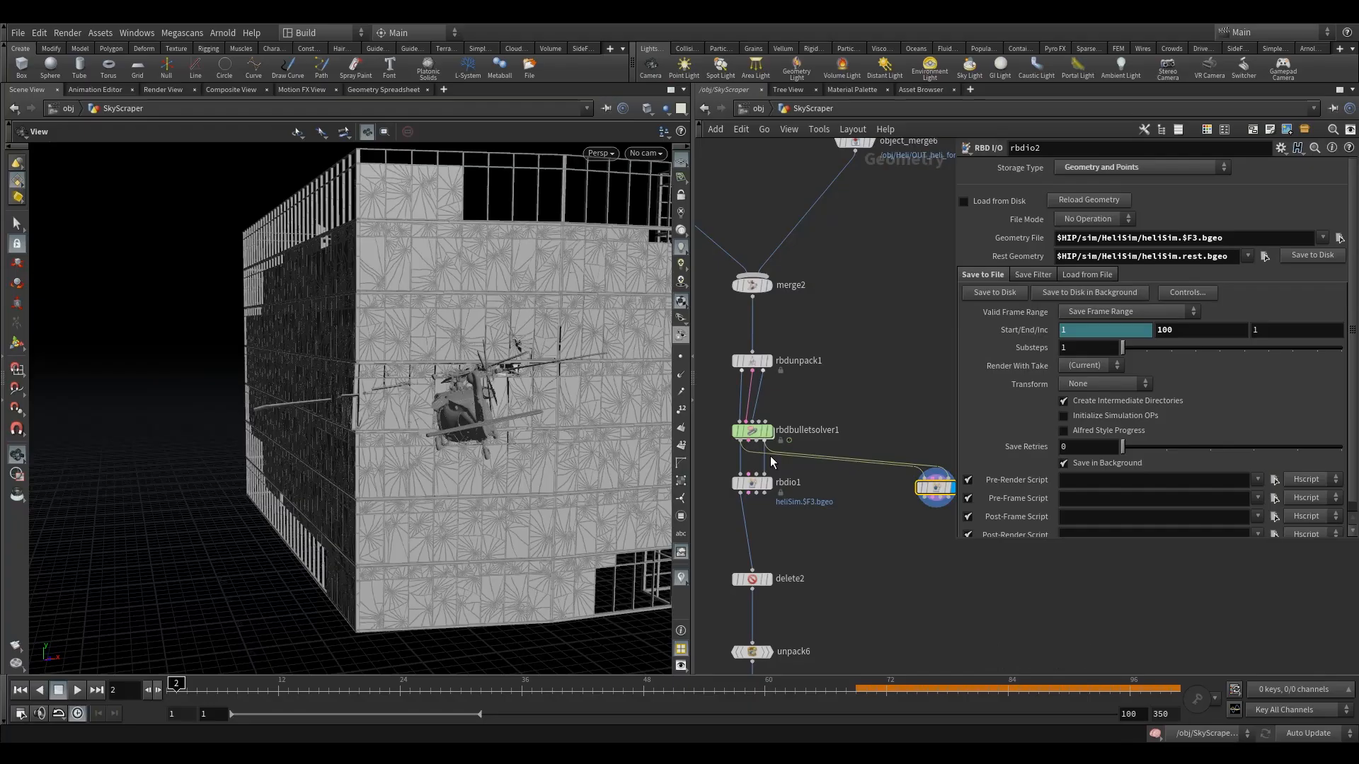
{"action": "left_click", "coordinate": [763, 369]}
{"action": "left_click", "coordinate": [913, 426]}
{"action": "left_click", "coordinate": [24, 690]}
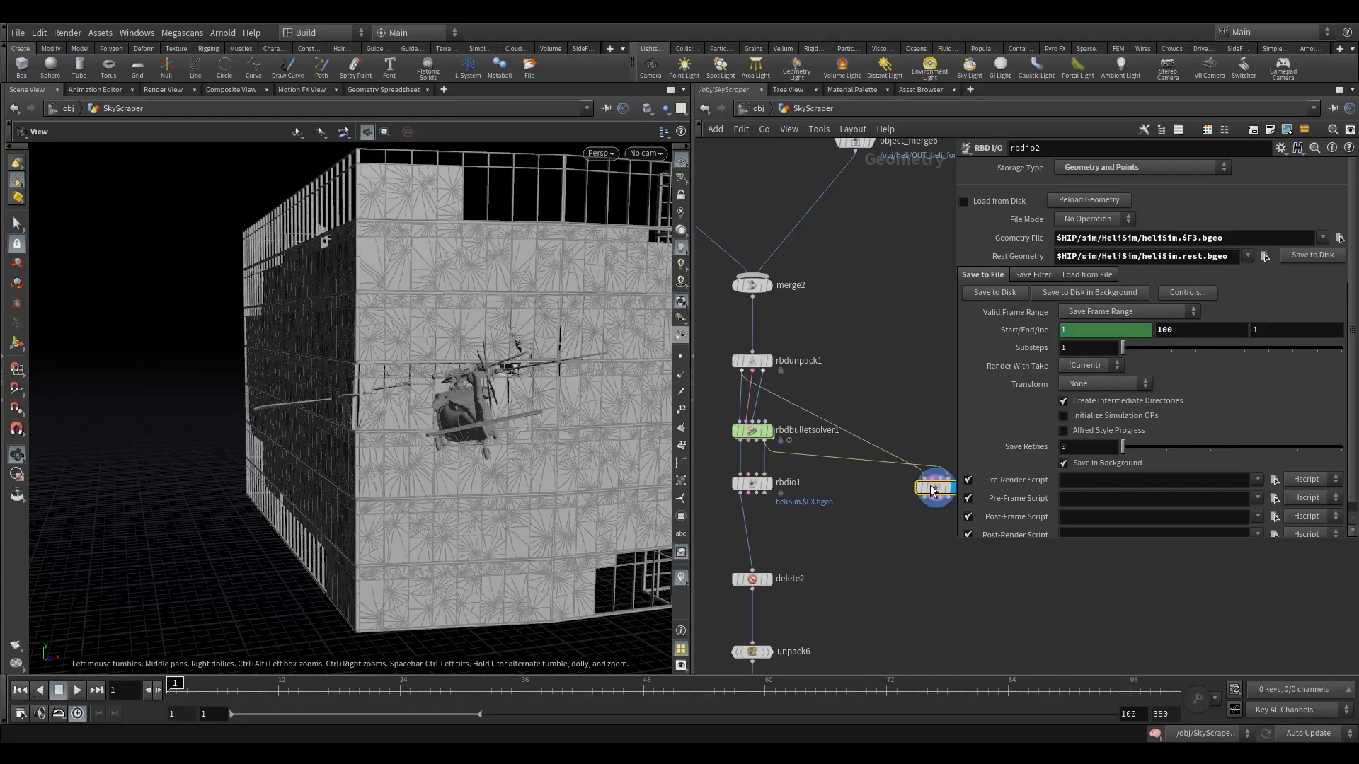
{"action": "left_click_drag", "start_coordinate": [923, 488], "coordinate": [910, 483]}
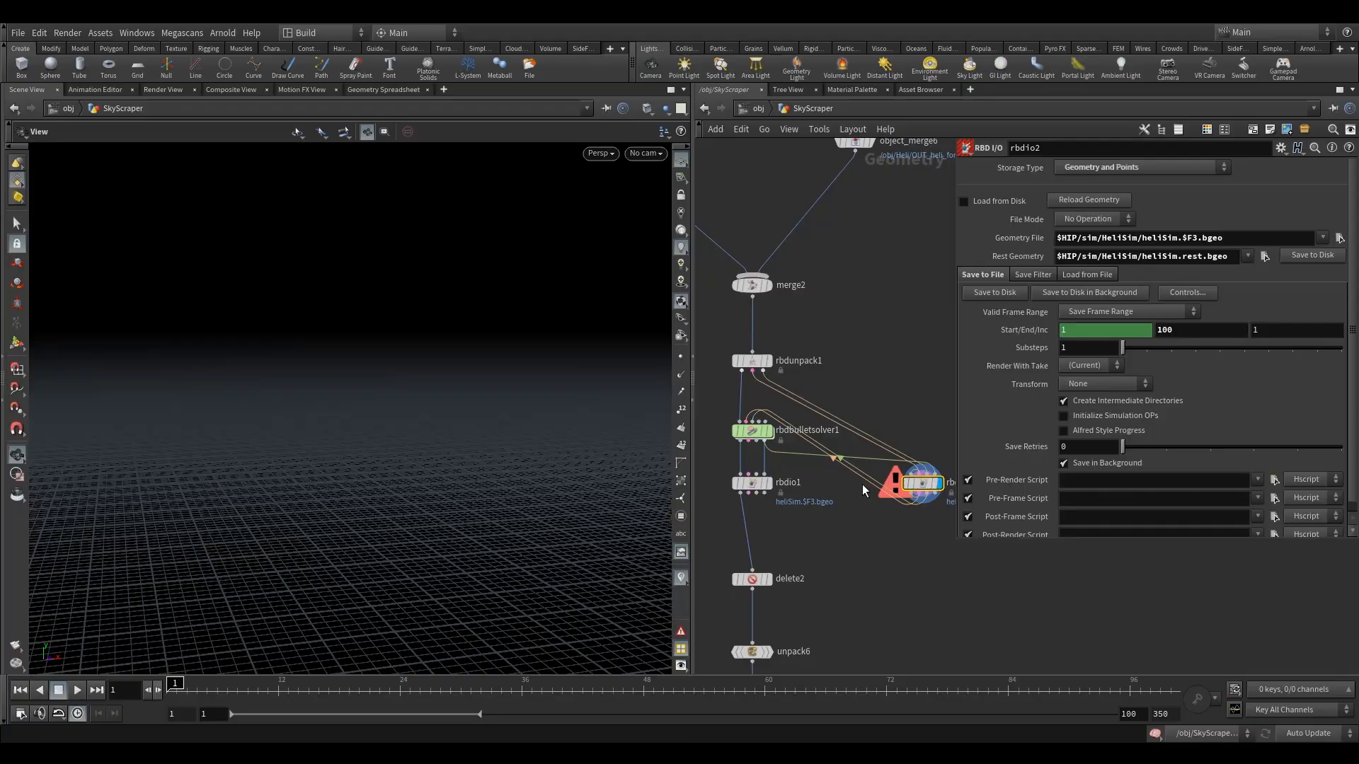
{"action": "key", "text": "ctrl+z"}
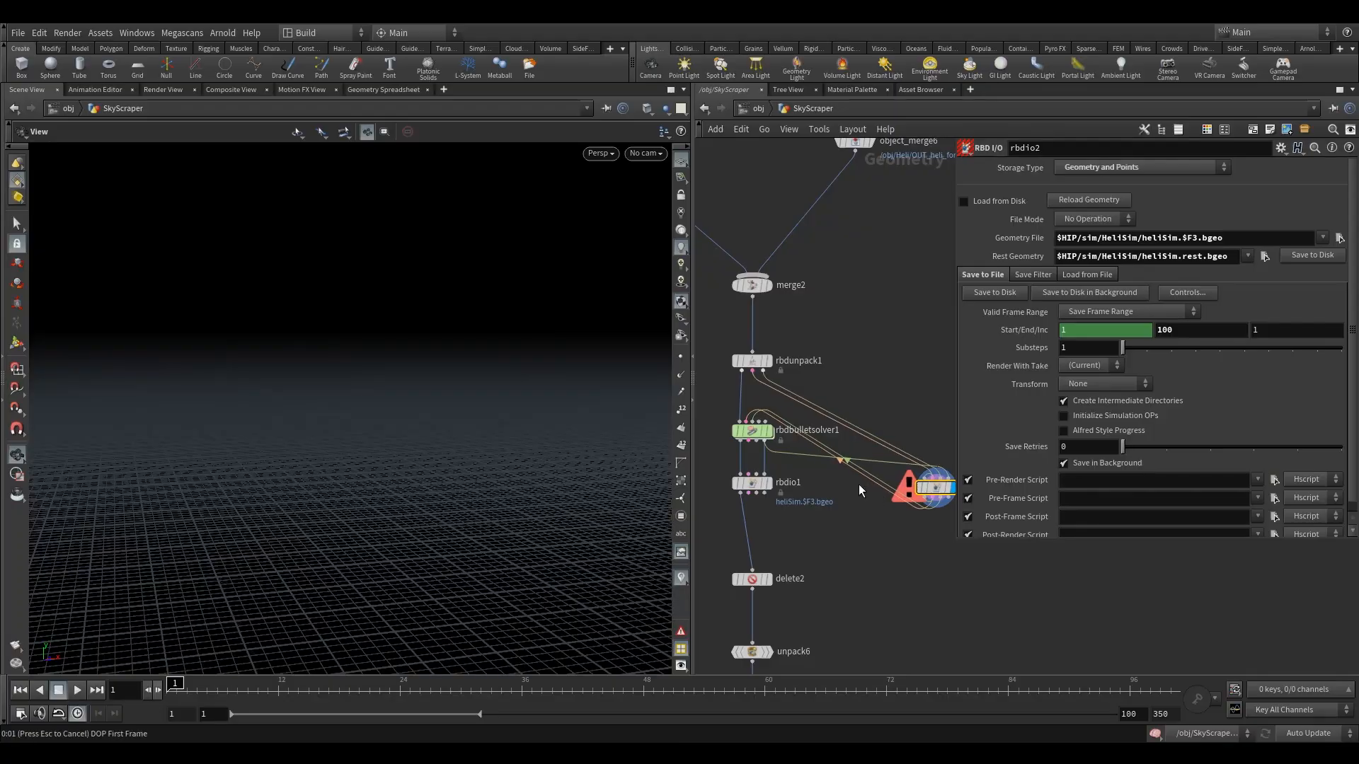
{"action": "key", "text": "ctrl+z"}
Step: Insert an Unpack node between rbdunpack1 and rbdio2, display it, and place it above rbdio2
{"action": "middle_click_drag", "start_coordinate": [855, 323], "coordinate": [877, 406]}
{"action": "key", "text": "Tab"}
{"action": "mouse_move", "coordinate": [920, 227]}
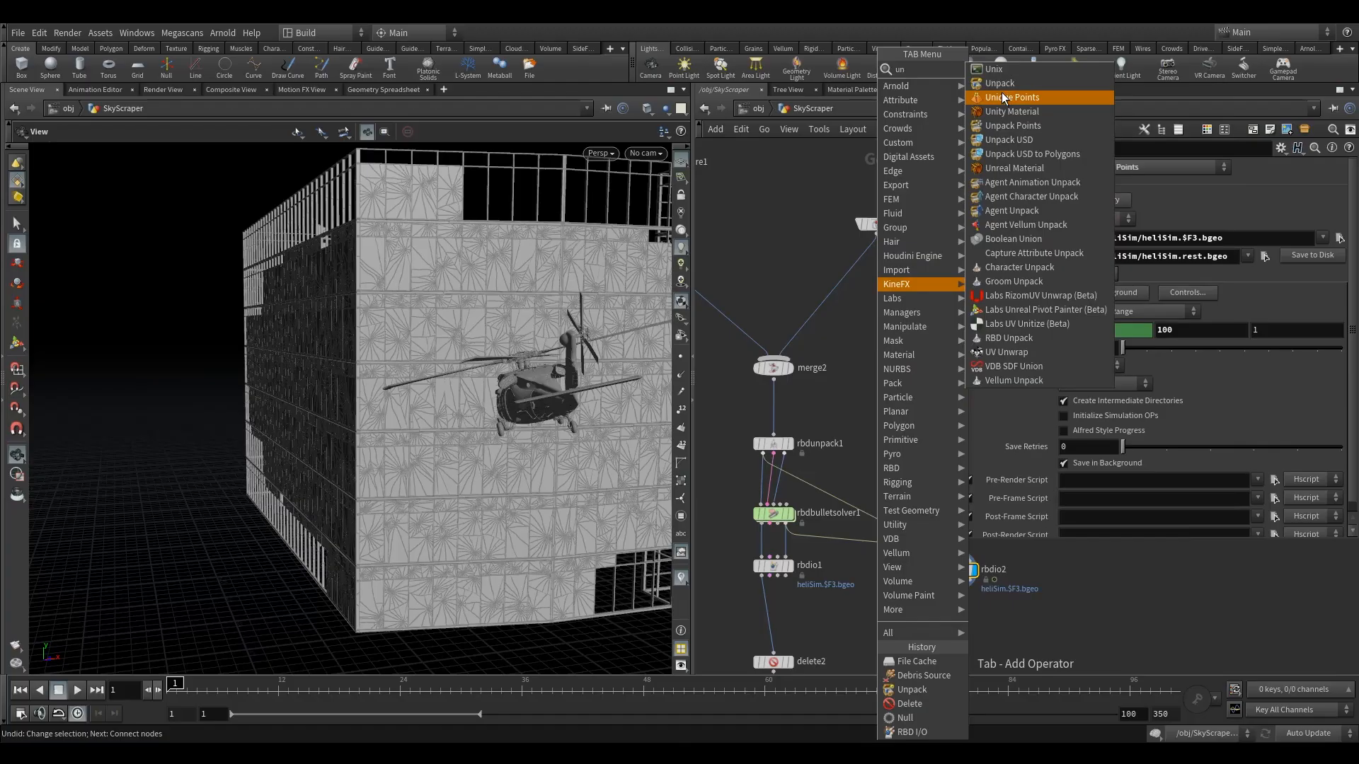
{"action": "left_click", "coordinate": [1026, 96]}
{"action": "left_click", "coordinate": [875, 514]}
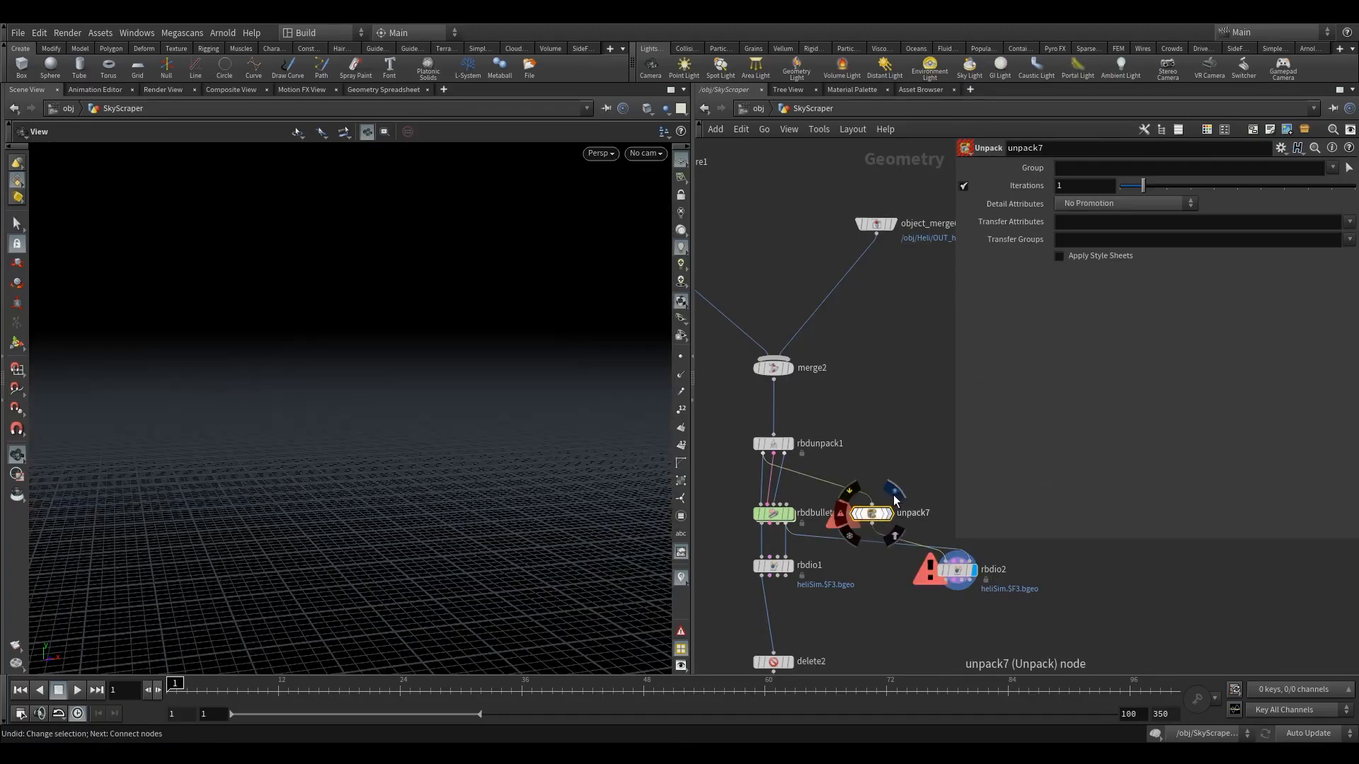
{"action": "left_click", "coordinate": [894, 490]}
{"action": "left_click_drag", "start_coordinate": [866, 512], "coordinate": [904, 394]}
{"action": "middle_click_drag", "start_coordinate": [870, 442], "coordinate": [766, 426]}
{"action": "mouse_move", "coordinate": [868, 423]}
{"action": "middle_mouse_down"}
{"action": "mouse_move", "coordinate": [807, 419]}
{"action": "mouse_move", "coordinate": [853, 444]}
{"action": "middle_mouse_up"}
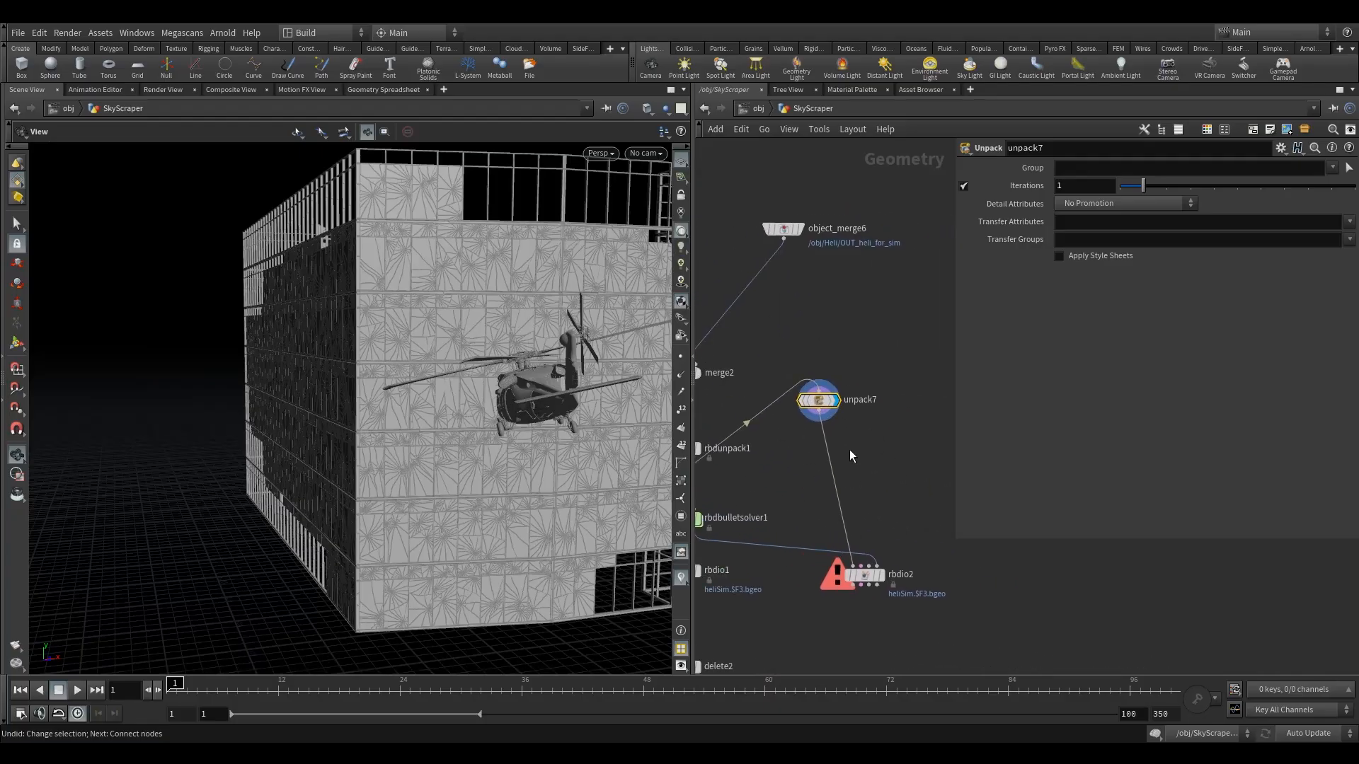
Step: Insert a Measure node on the wire between unpack7 and rbdio2
{"action": "key", "text": "Tab"}
{"action": "type", "text": "me"}
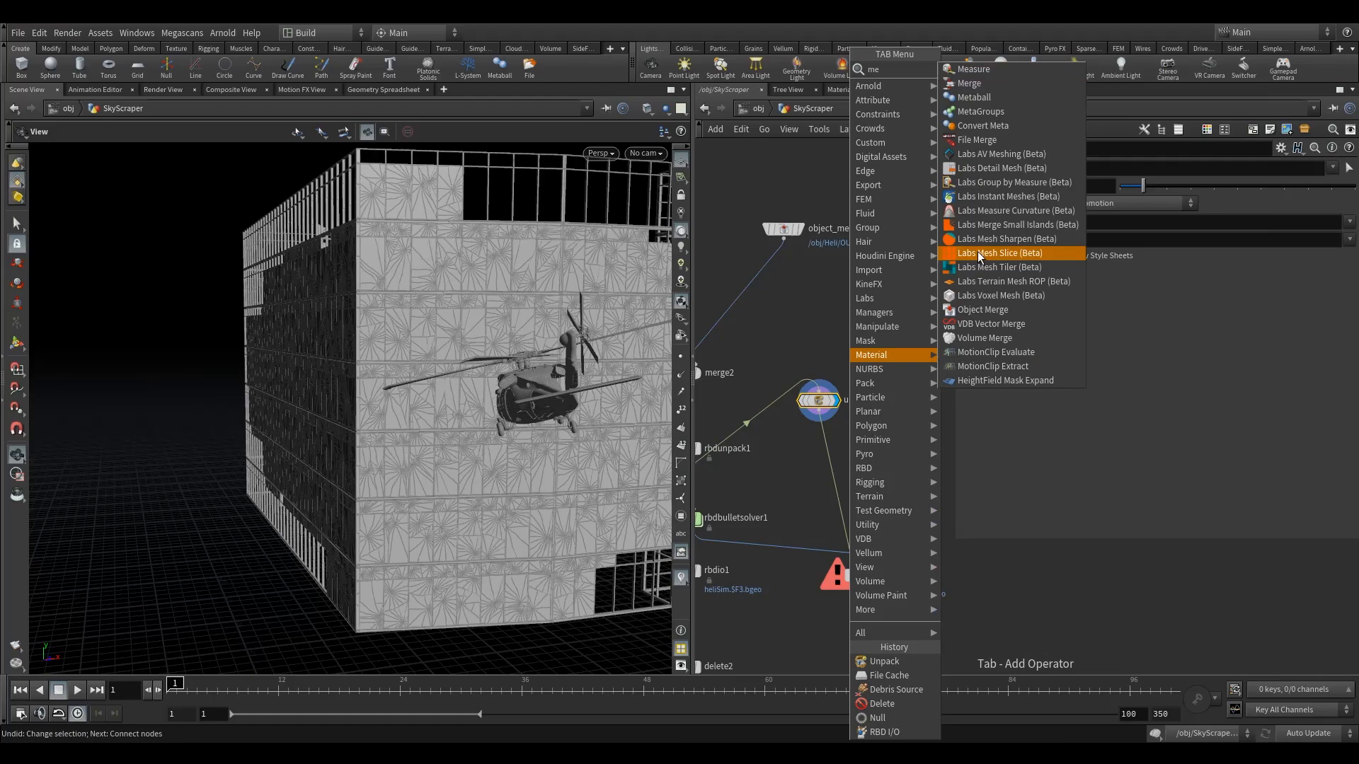
{"action": "left_click", "coordinate": [980, 69]}
{"action": "left_click", "coordinate": [826, 441]}
{"action": "left_click_drag", "start_coordinate": [825, 440], "coordinate": [821, 440]}
Step: Set the Measure node to accumulate area per piece, using name as the piece attribute
{"action": "left_click", "coordinate": [1094, 252]}
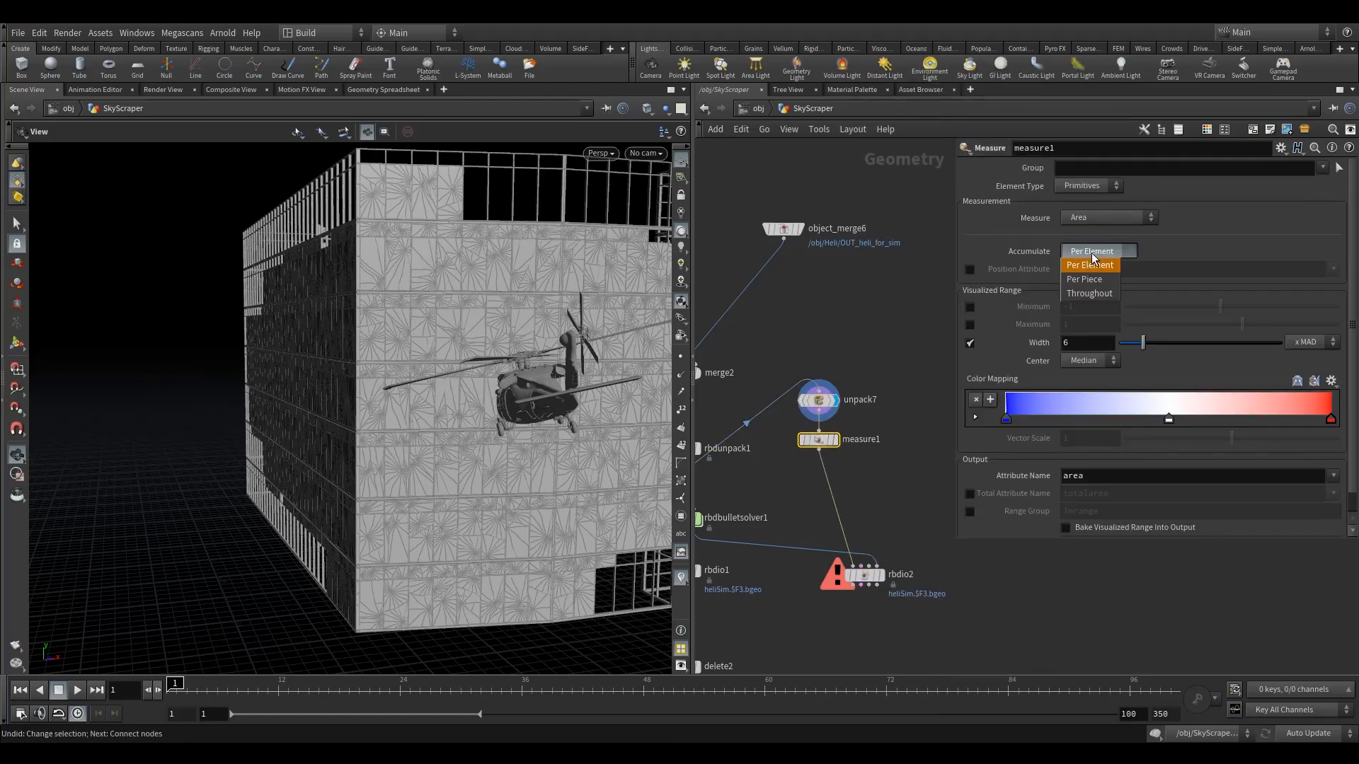
{"action": "left_click", "coordinate": [1084, 279]}
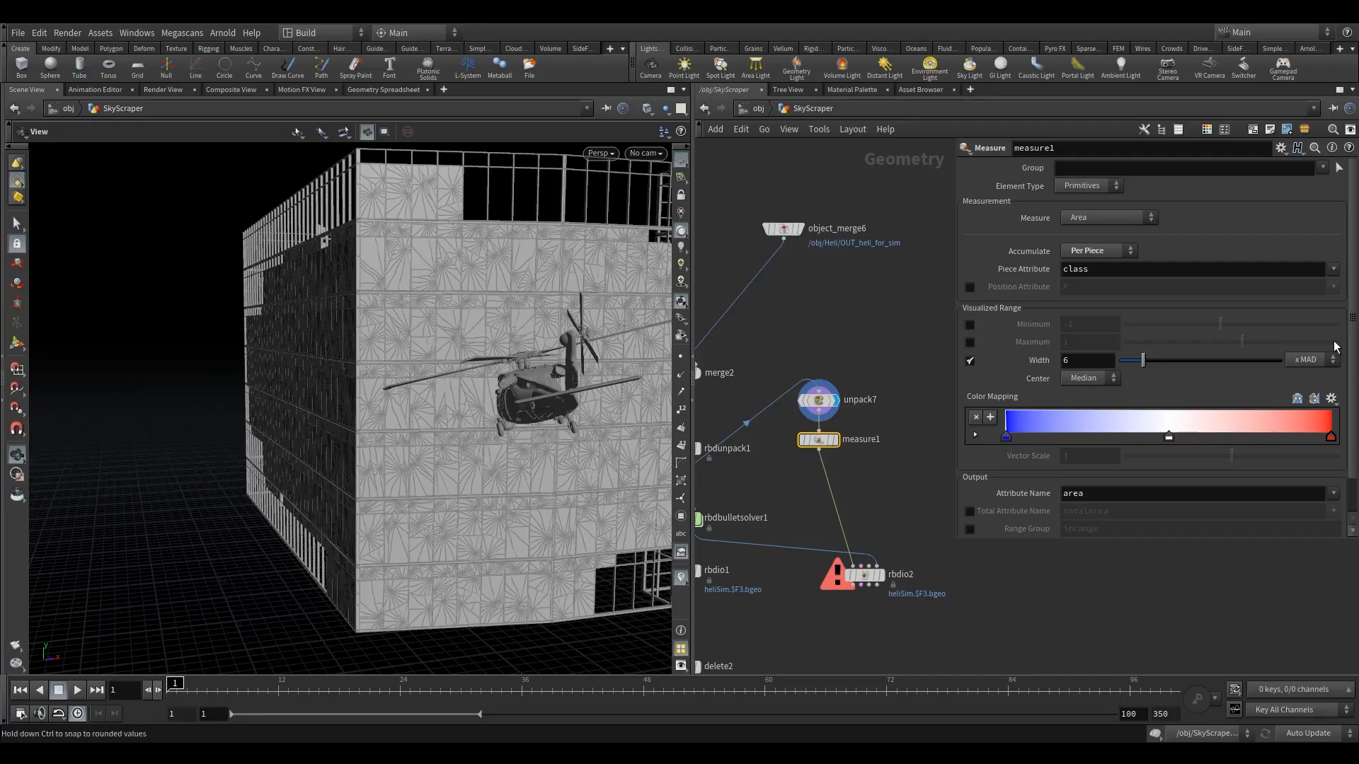
{"action": "left_click", "coordinate": [1333, 269]}
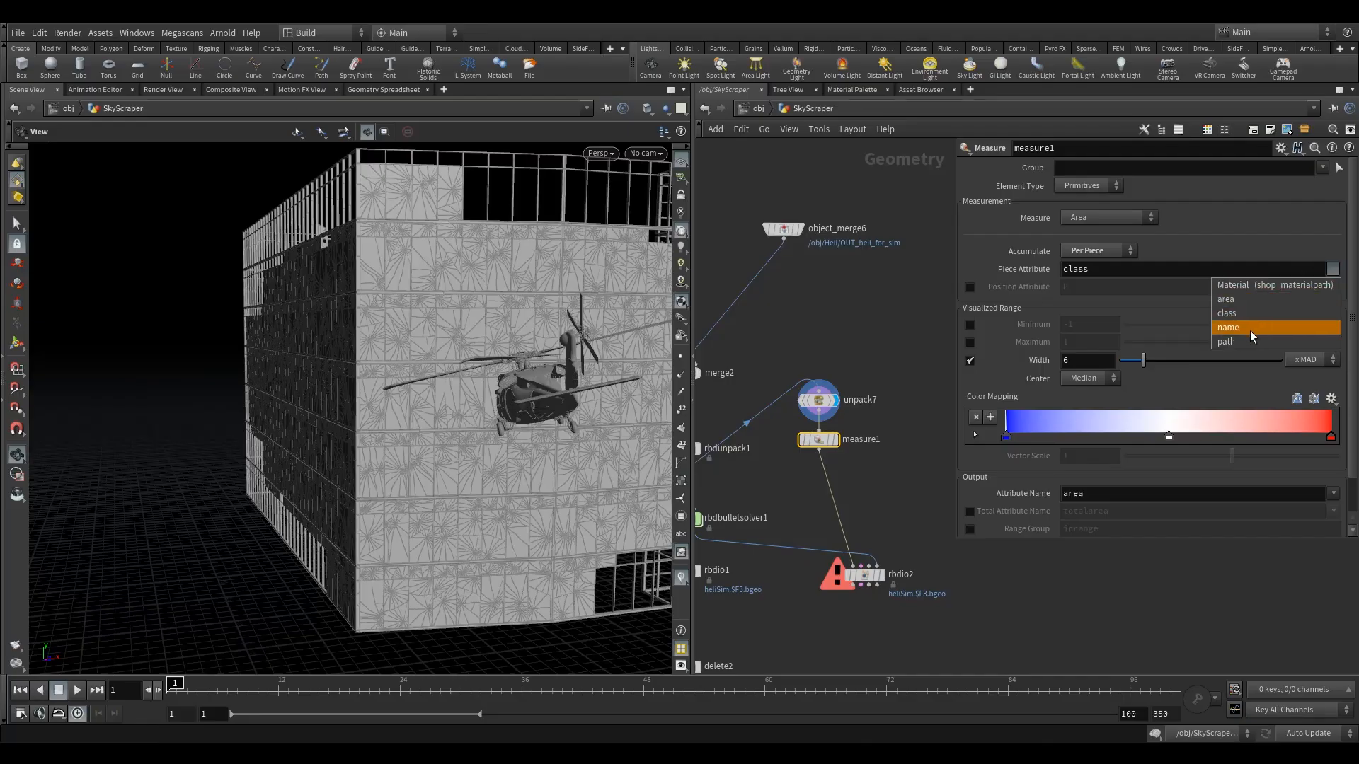
{"action": "left_click", "coordinate": [1232, 328]}
{"action": "left_click_drag", "start_coordinate": [1095, 269], "coordinate": [998, 264]}
{"action": "key", "text": "BackSpace"}
Step: Insert a Delete node on the wire between measure1 and rbdio2
{"action": "middle_click_drag", "start_coordinate": [872, 513], "coordinate": [885, 423]}
{"action": "scroll", "coordinate": [884, 423], "scroll_direction": "up", "scroll_amount": 1}
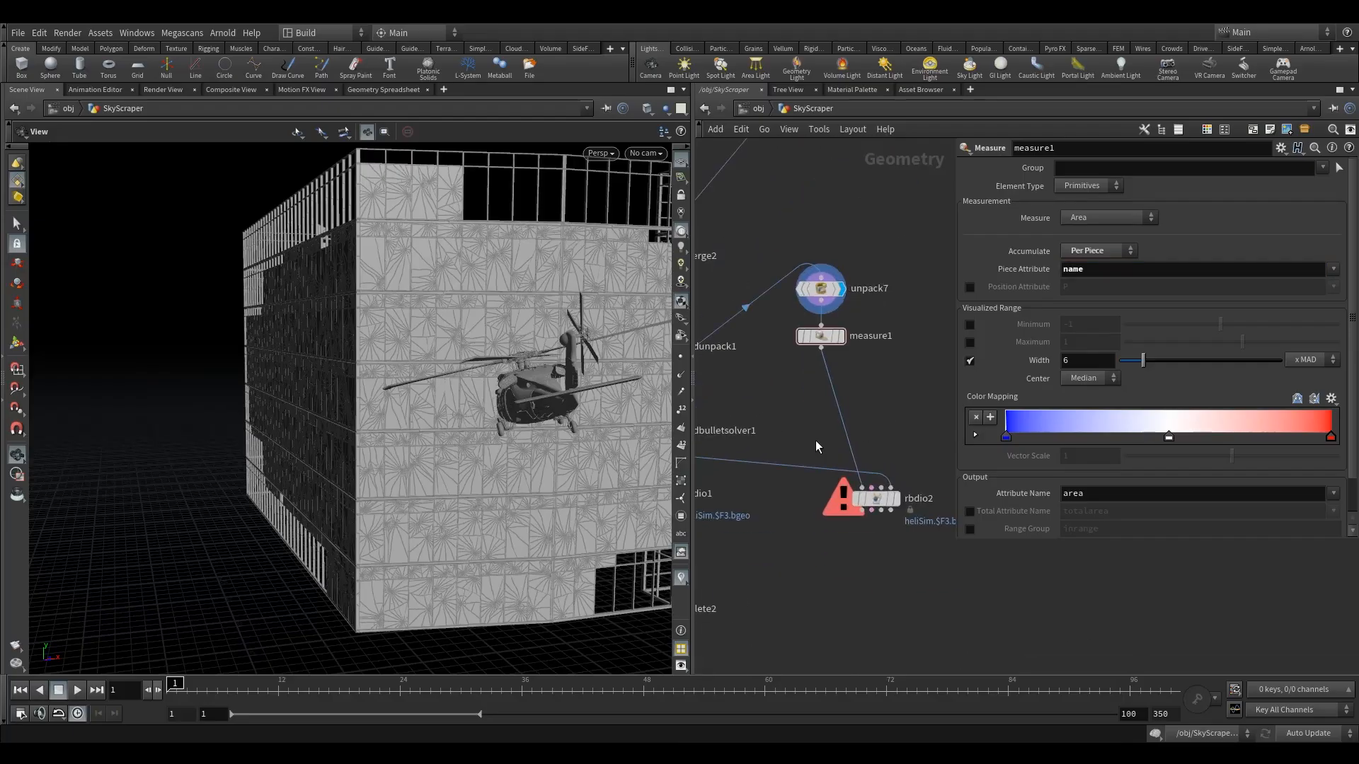
{"action": "key", "text": "Tab"}
{"action": "type", "text": "de"}
{"action": "left_click", "coordinate": [934, 69]}
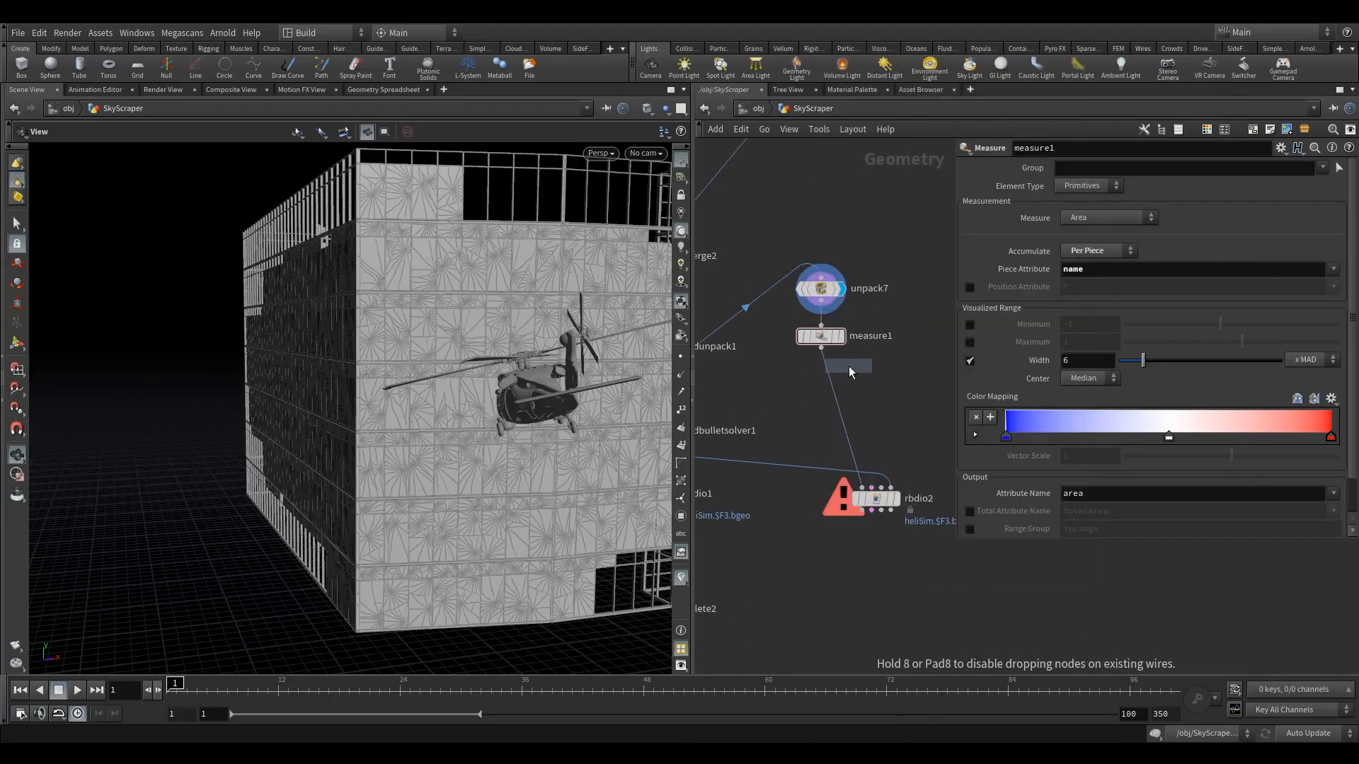
{"action": "left_click", "coordinate": [825, 379]}
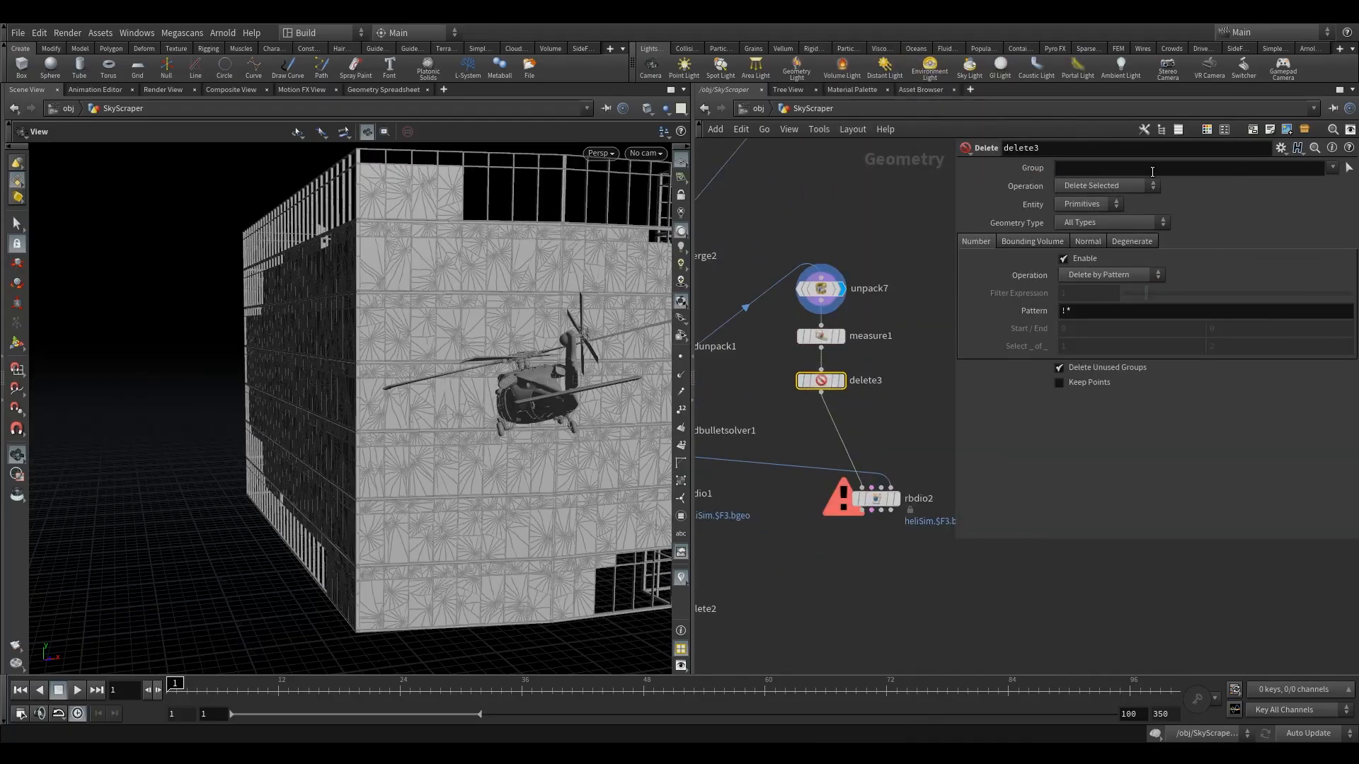
{"action": "mouse_move", "coordinate": [850, 354]}
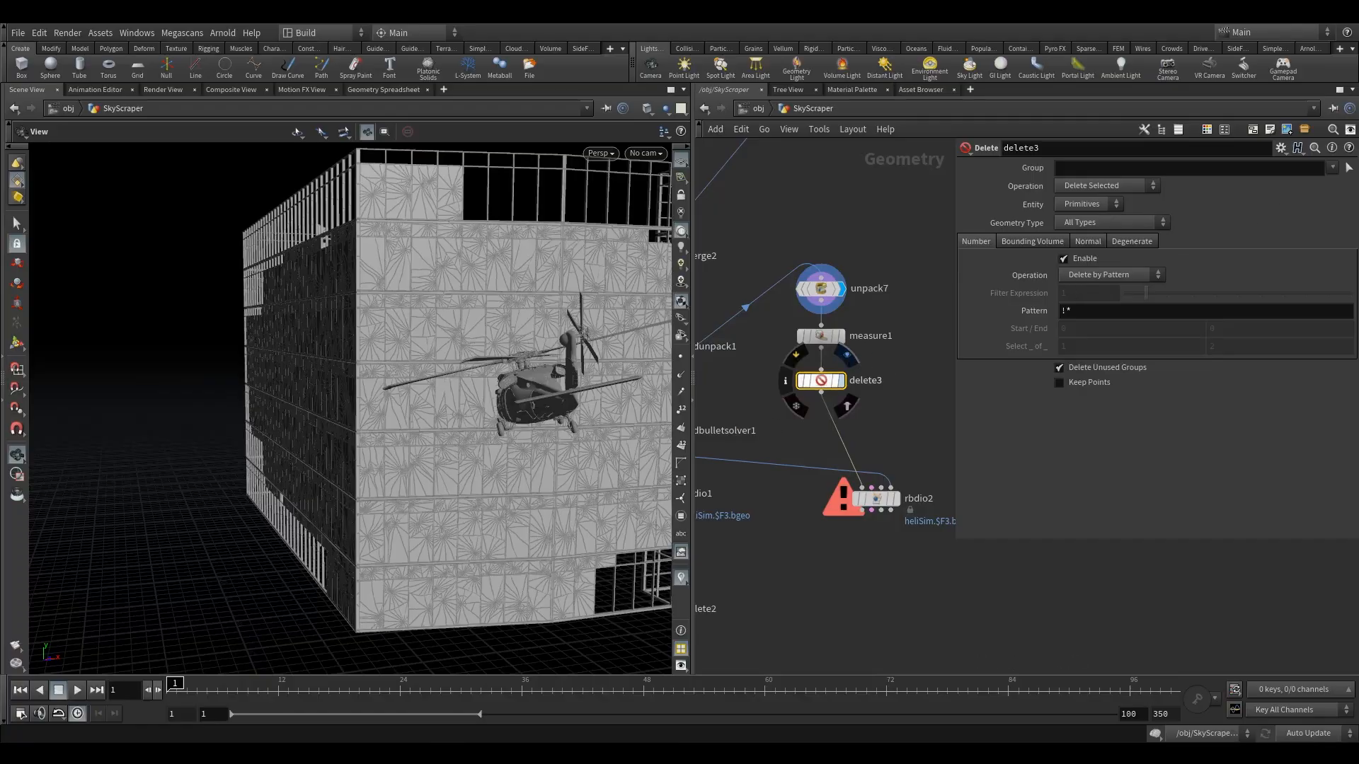
{"action": "left_click", "coordinate": [1092, 169]}
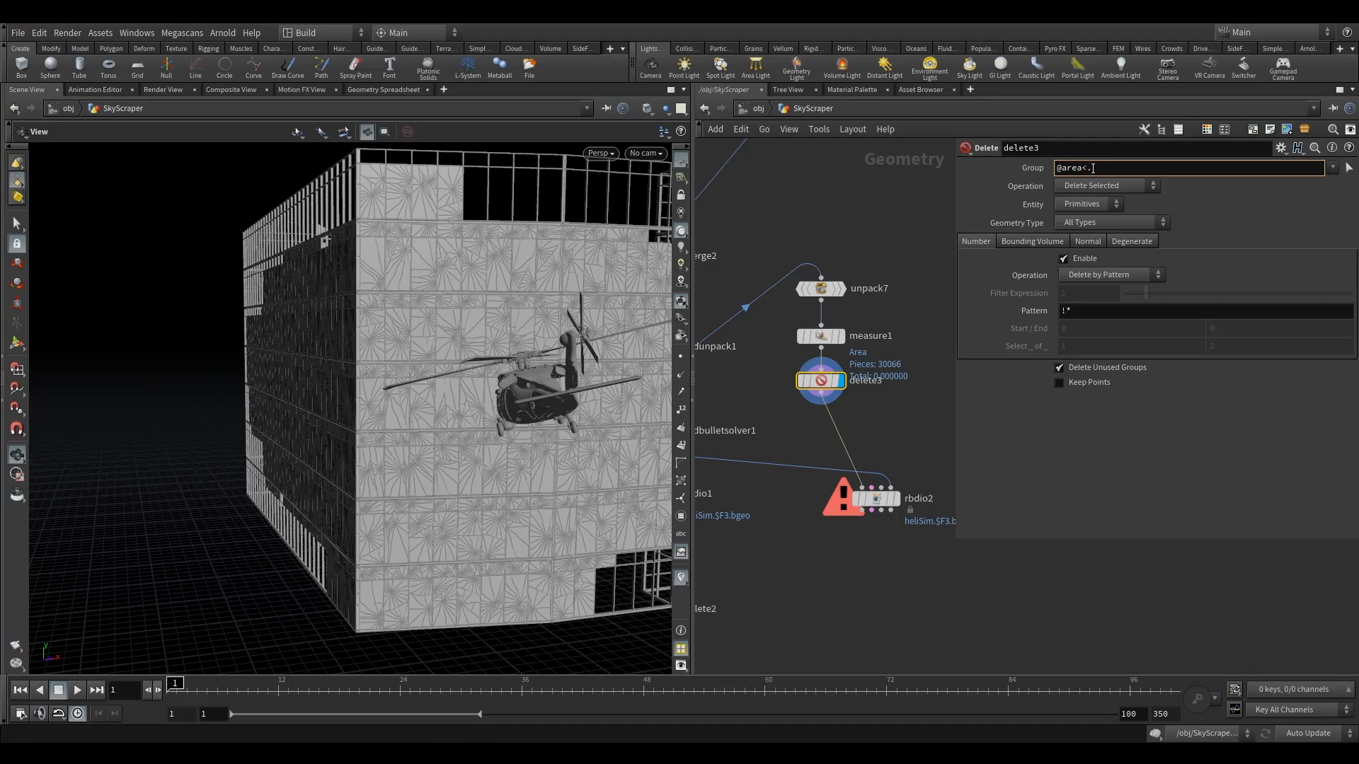
{"action": "key", "text": "Return"}
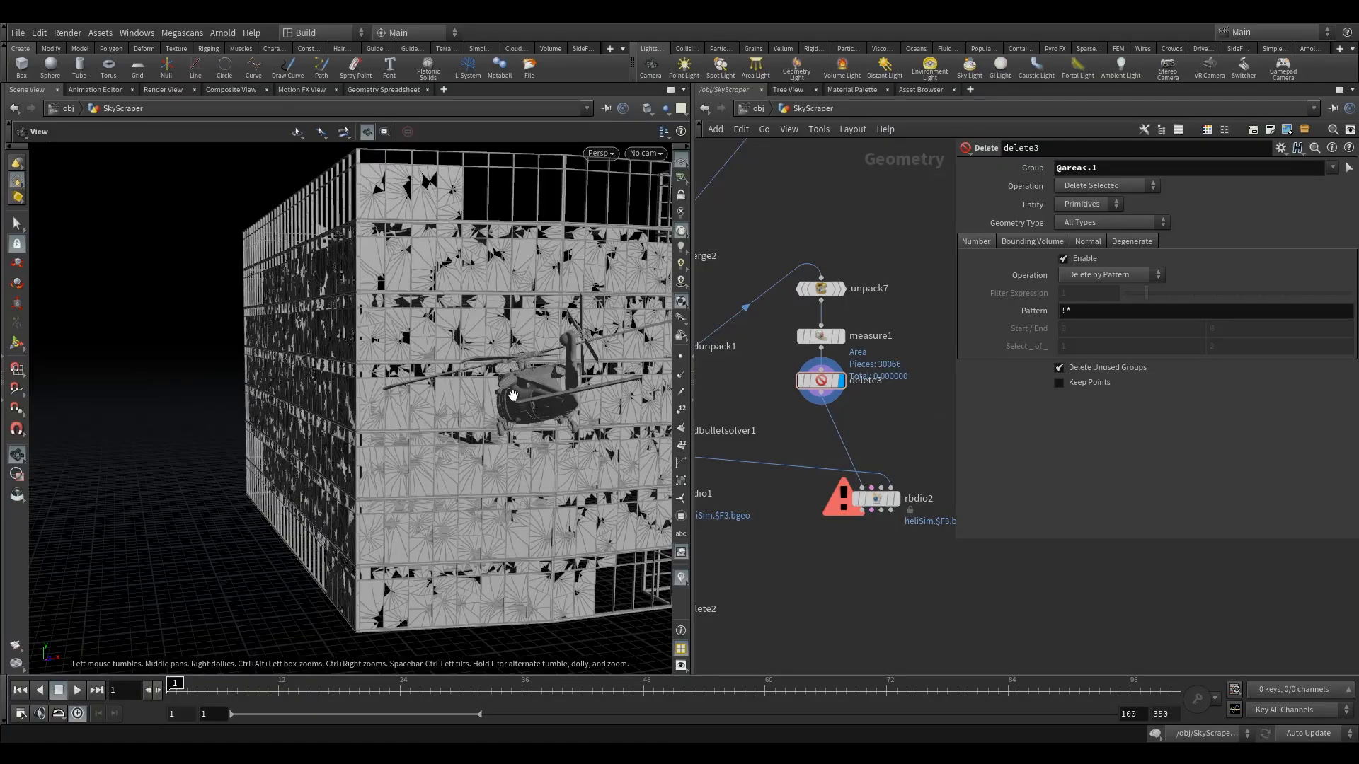
{"action": "left_click_drag", "start_coordinate": [493, 378], "coordinate": [514, 396]}
{"action": "right_click_drag", "start_coordinate": [514, 396], "coordinate": [460, 333]}
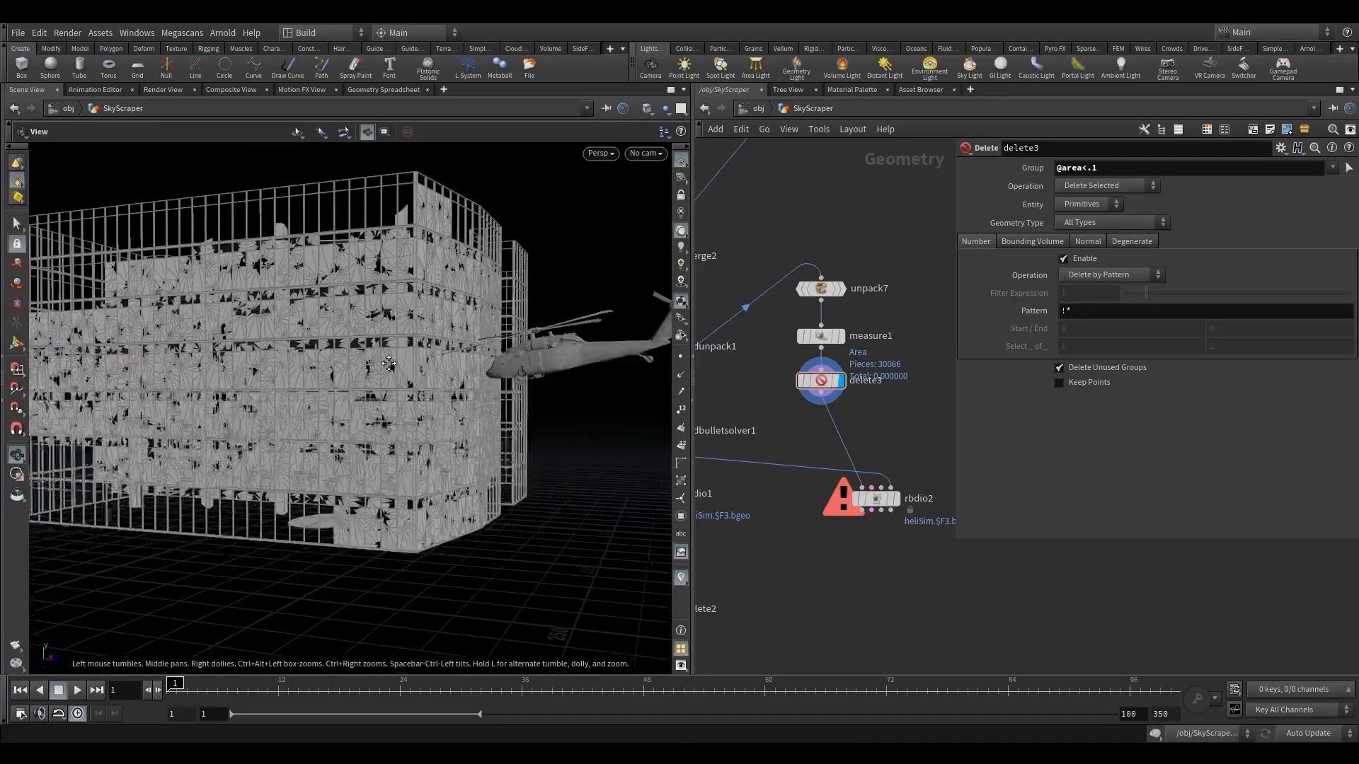
{"action": "left_click_drag", "start_coordinate": [460, 332], "coordinate": [496, 340]}
Step: Move rbdio2 down and insert an Attribute Delete node between delete3 and rbdio2
{"action": "left_click_drag", "start_coordinate": [885, 496], "coordinate": [859, 534]}
{"action": "key", "text": "Tab"}
{"action": "type", "text": "ad"}
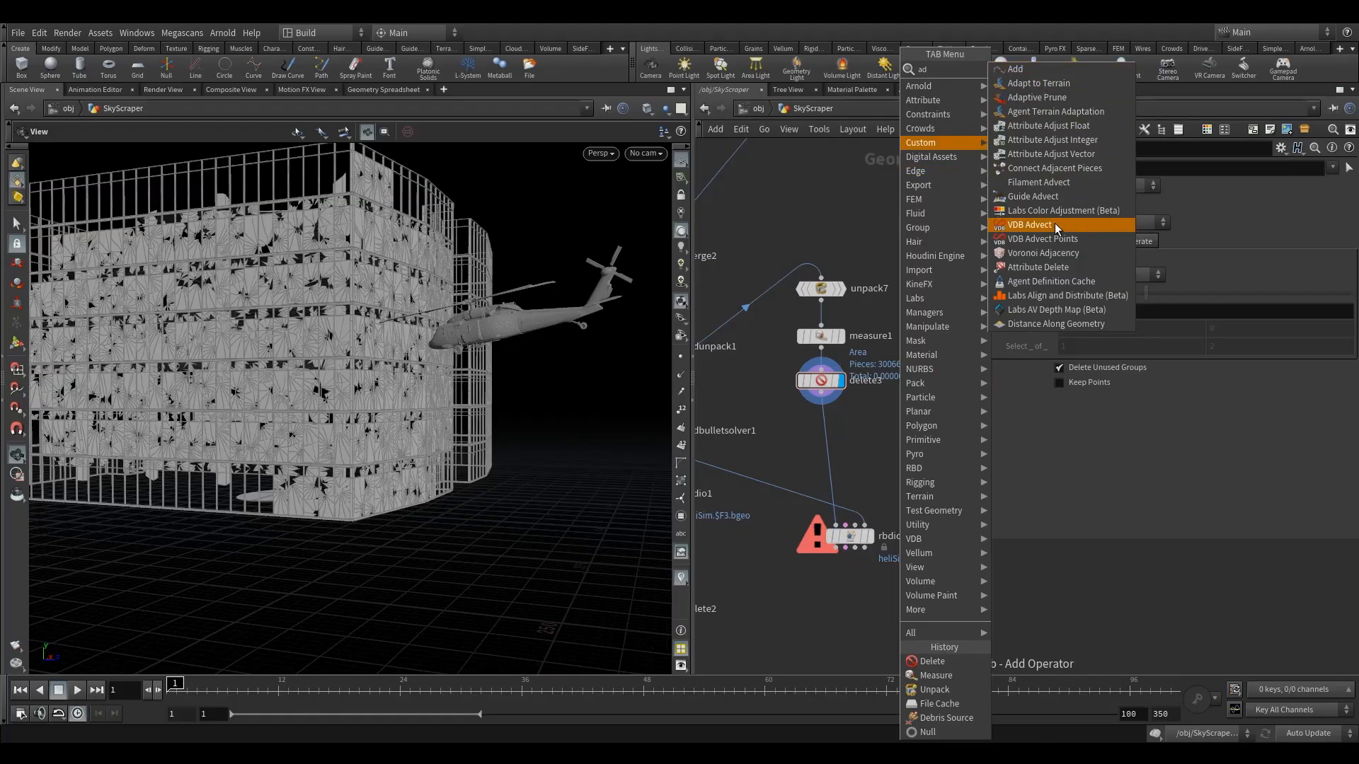
{"action": "left_click", "coordinate": [1038, 267]}
{"action": "left_click", "coordinate": [821, 433]}
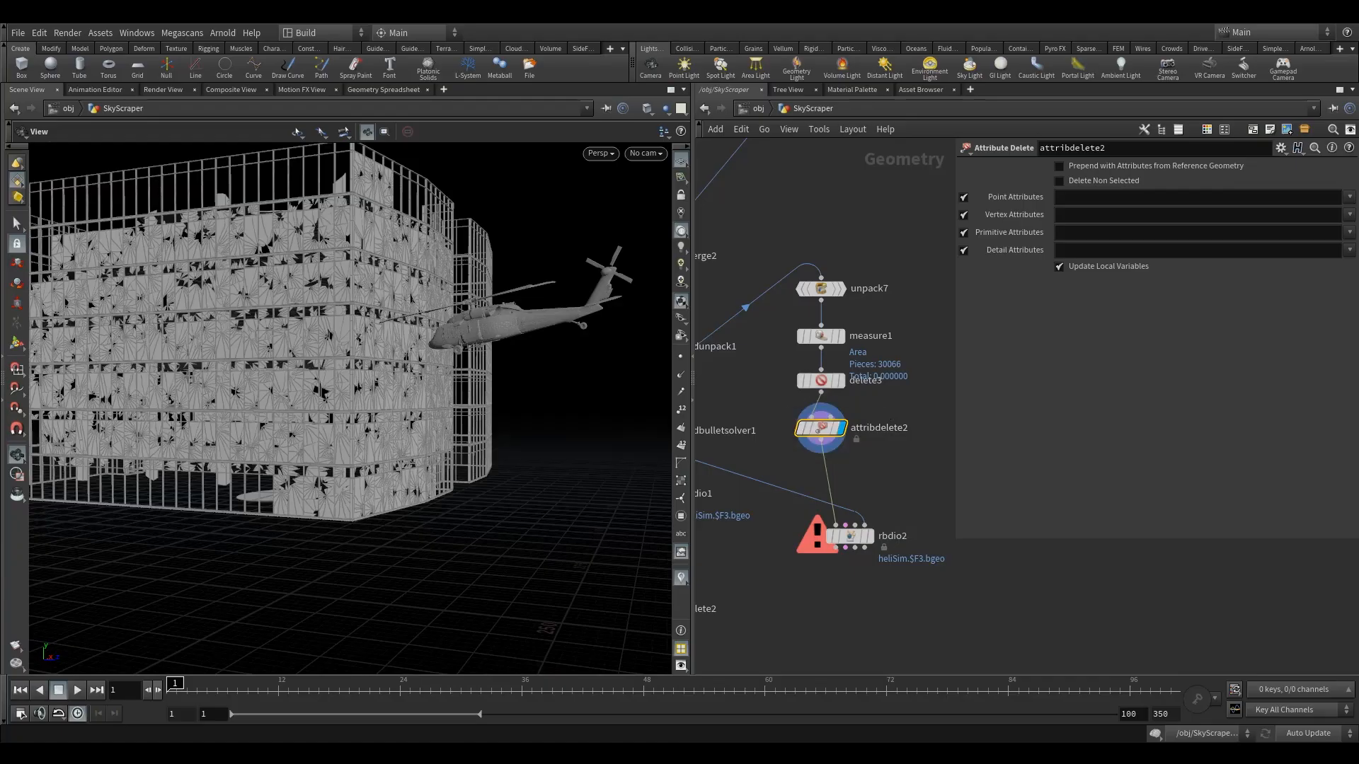
Step: Set the Attribute Delete node to remove the vertex attributes N and uv
{"action": "left_click", "coordinate": [1348, 216]}
{"action": "left_click", "coordinate": [1321, 235]}
{"action": "left_click", "coordinate": [1349, 217]}
{"action": "left_click", "coordinate": [1317, 228]}
{"action": "left_click", "coordinate": [1350, 233]}
{"action": "left_click", "coordinate": [1337, 250]}
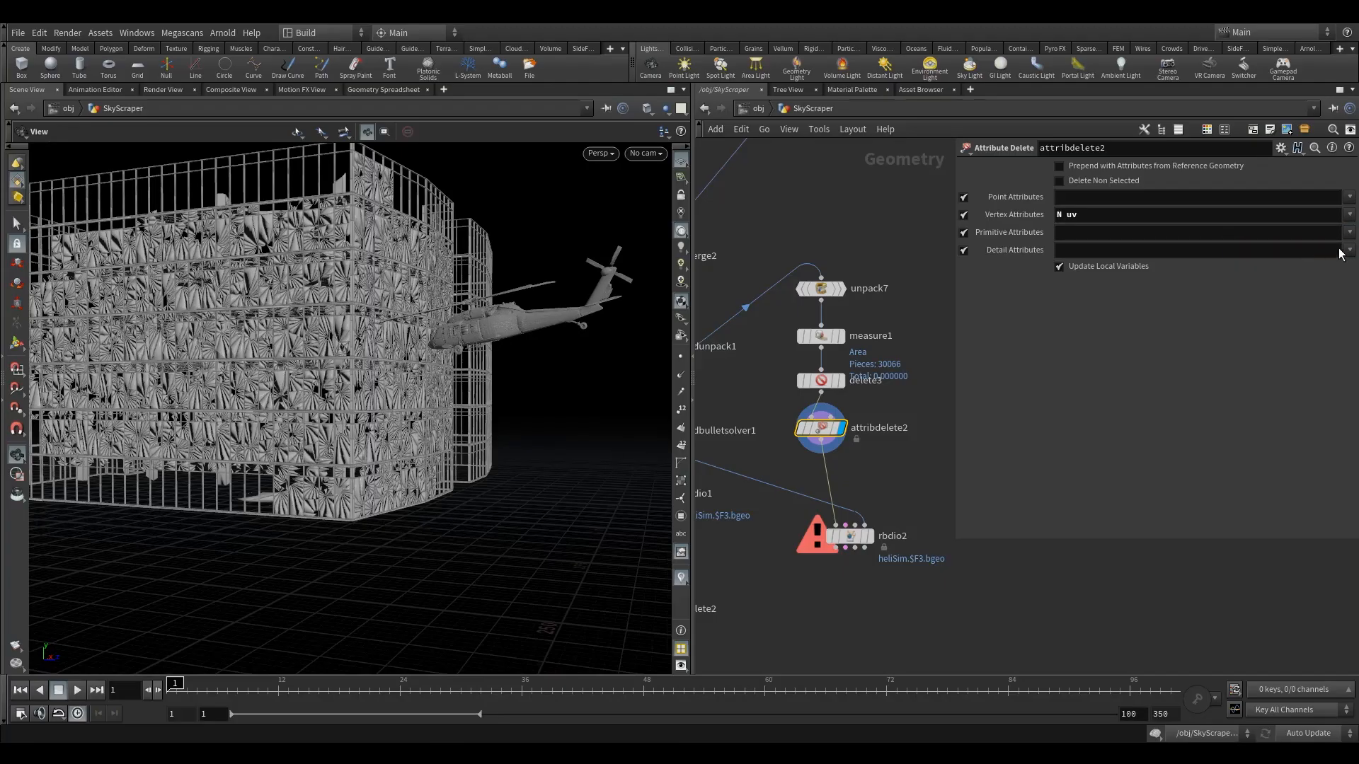
Step: Mark the primitive attributes shop_materialpath, area, class and path for deletion, and open the detail attribute choices
{"action": "left_click", "coordinate": [1349, 238]}
{"action": "left_click", "coordinate": [1299, 265]}
{"action": "left_click", "coordinate": [1352, 233]}
{"action": "left_click", "coordinate": [1313, 291]}
{"action": "left_click", "coordinate": [1349, 233]}
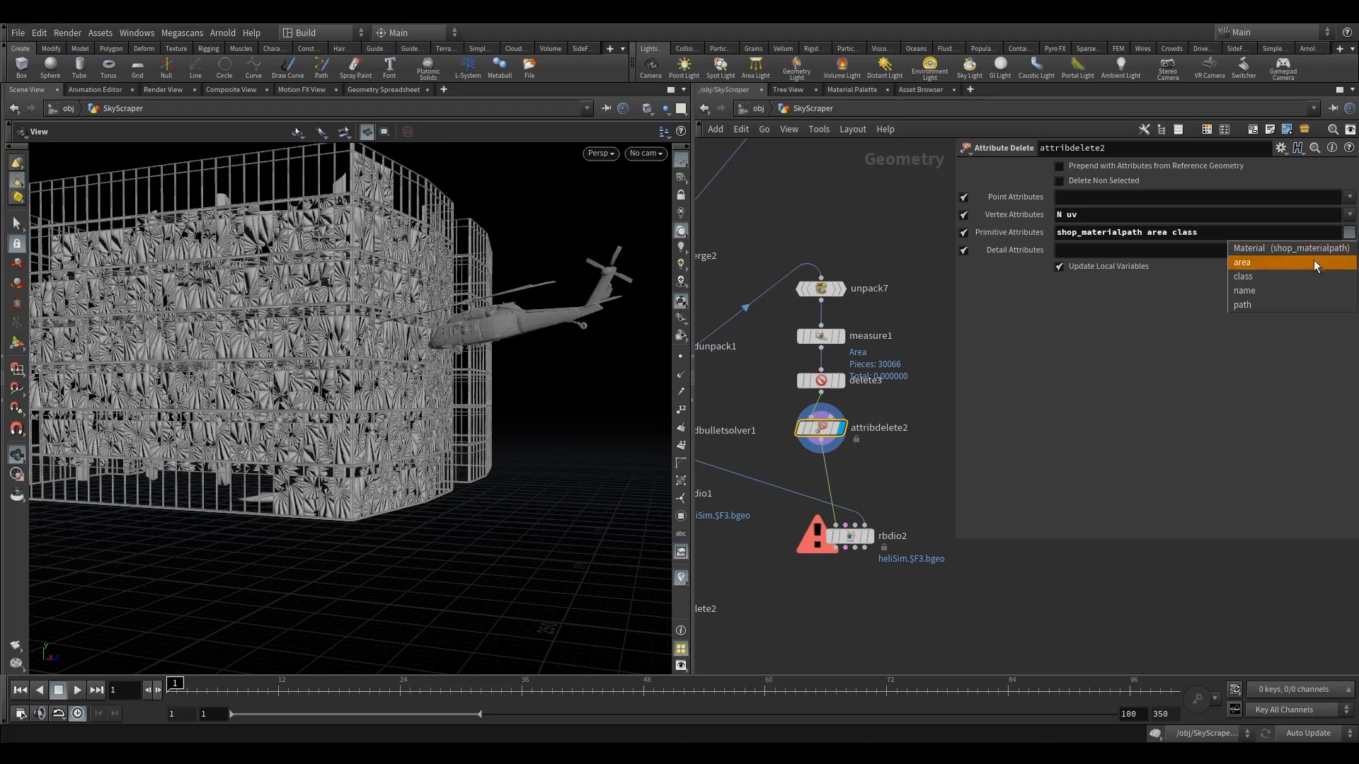
{"action": "left_click", "coordinate": [1258, 303]}
{"action": "left_click", "coordinate": [1284, 251]}
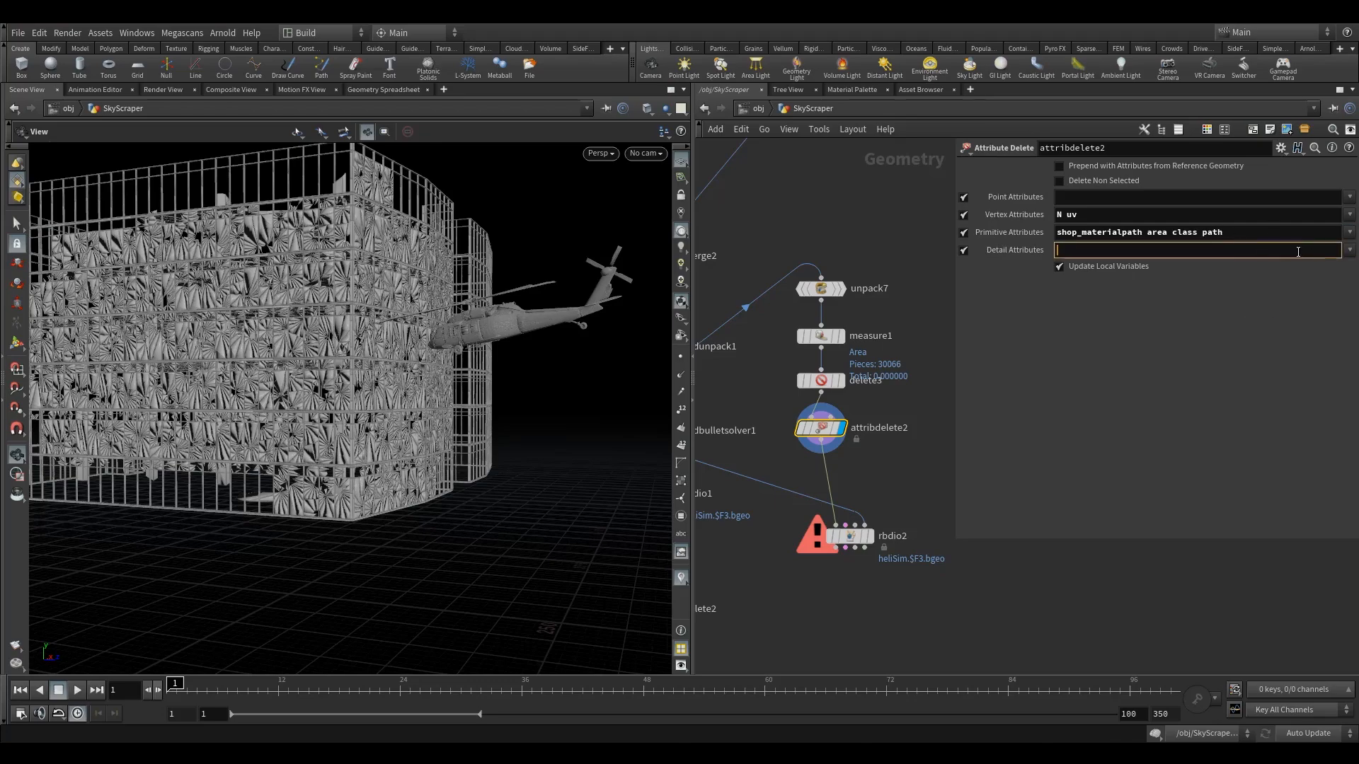
{"action": "left_click", "coordinate": [1349, 251]}
{"action": "left_click", "coordinate": [1332, 272]}
Step: Set the rest geometry path of rbdio2 to $HIP/sim/HeliSim/heliSim.rest.col.bgeo
{"action": "middle_click_drag", "start_coordinate": [892, 437], "coordinate": [868, 292]}
{"action": "left_click_drag", "start_coordinate": [825, 393], "coordinate": [793, 395]}
{"action": "left_click", "coordinate": [1176, 256]}
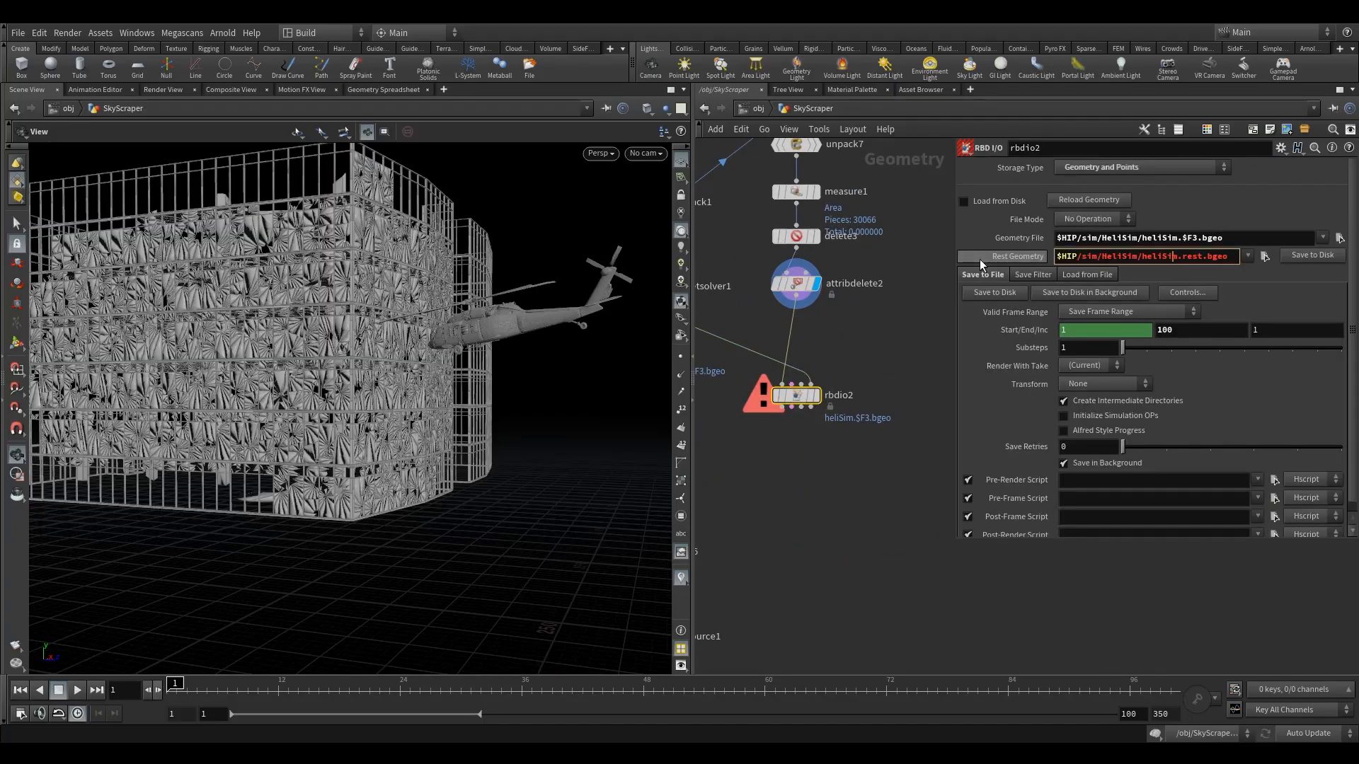
{"action": "left_click_drag", "start_coordinate": [952, 259], "coordinate": [908, 259]}
{"action": "left_click", "coordinate": [1169, 258]}
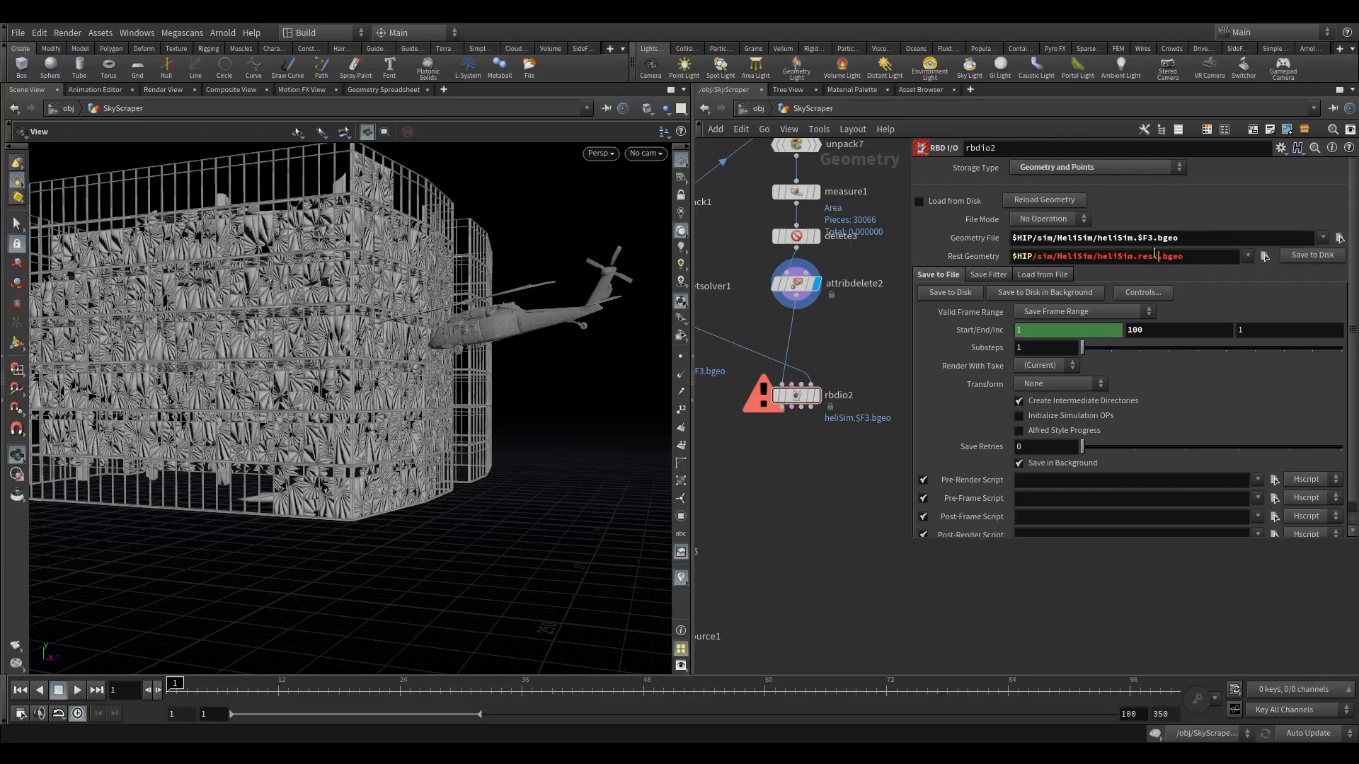
{"action": "type", "text": ".col"}
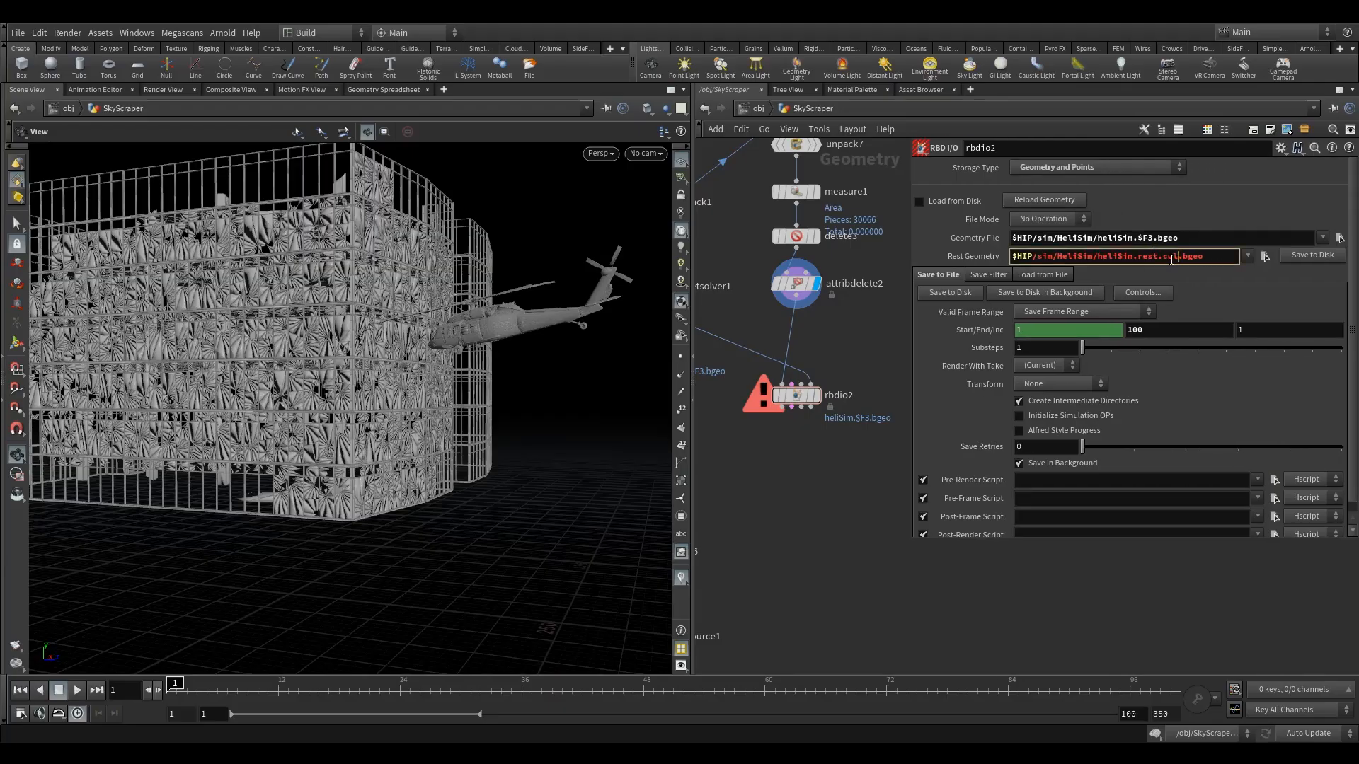
{"action": "key", "text": "Return"}
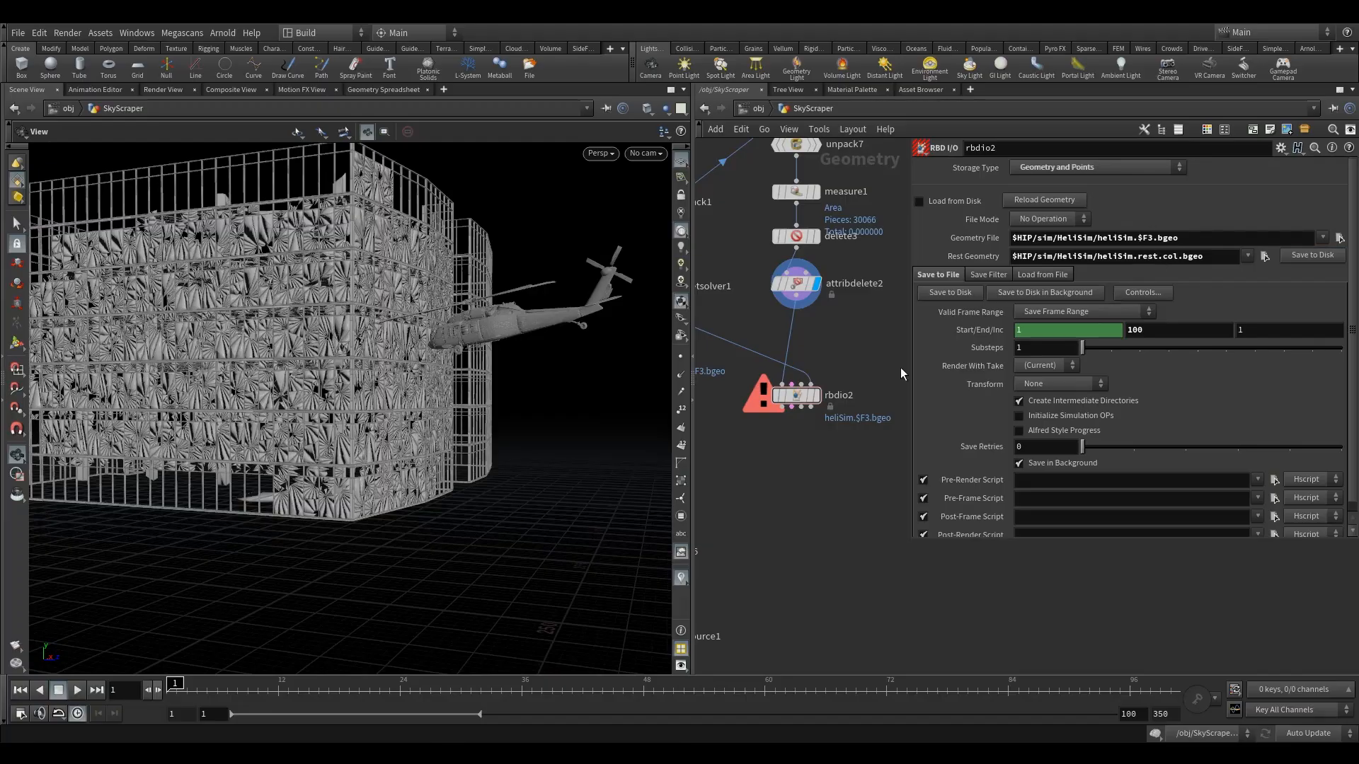
Step: Display the output of the rbdio2 node in the viewport
{"action": "left_click", "coordinate": [1187, 239]}
{"action": "left_click_drag", "start_coordinate": [1183, 239], "coordinate": [1136, 240]}
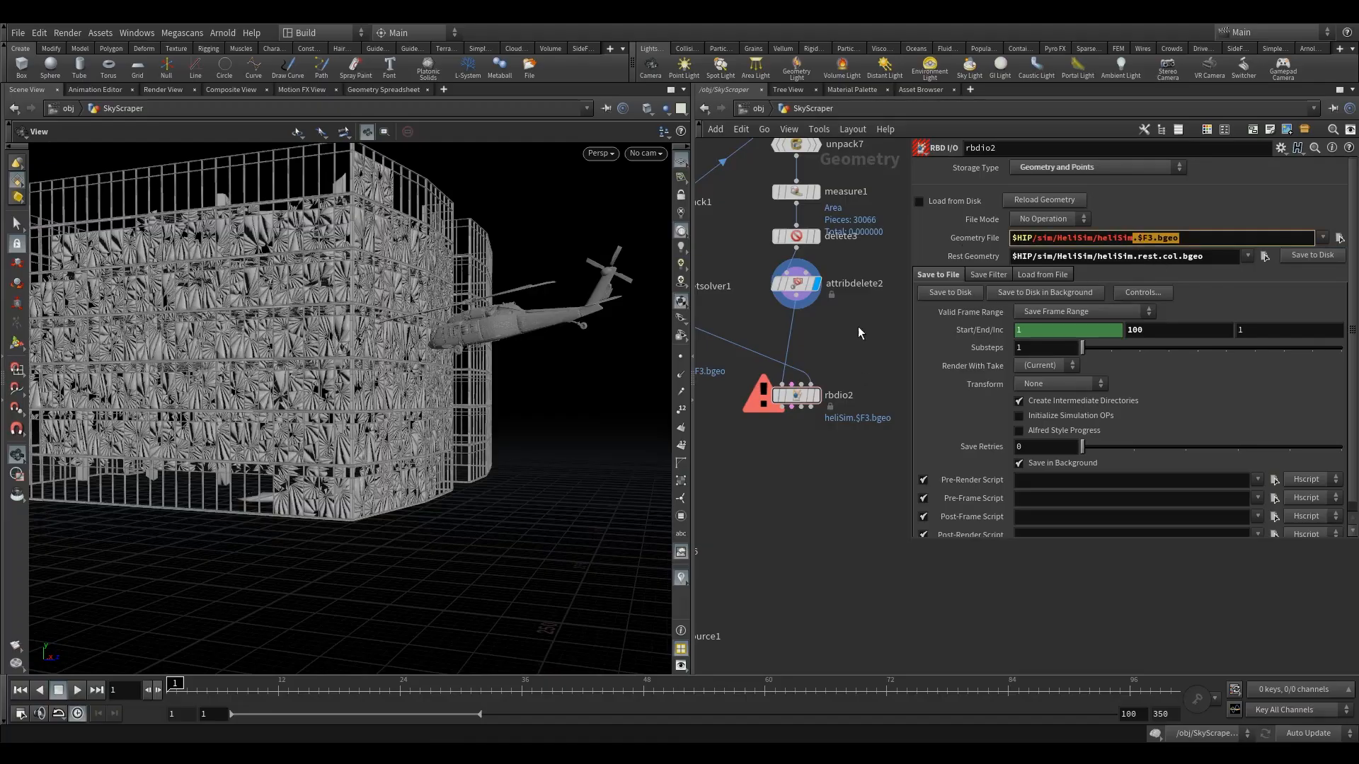
{"action": "mouse_move", "coordinate": [792, 395]}
{"action": "left_click", "coordinate": [823, 371]}
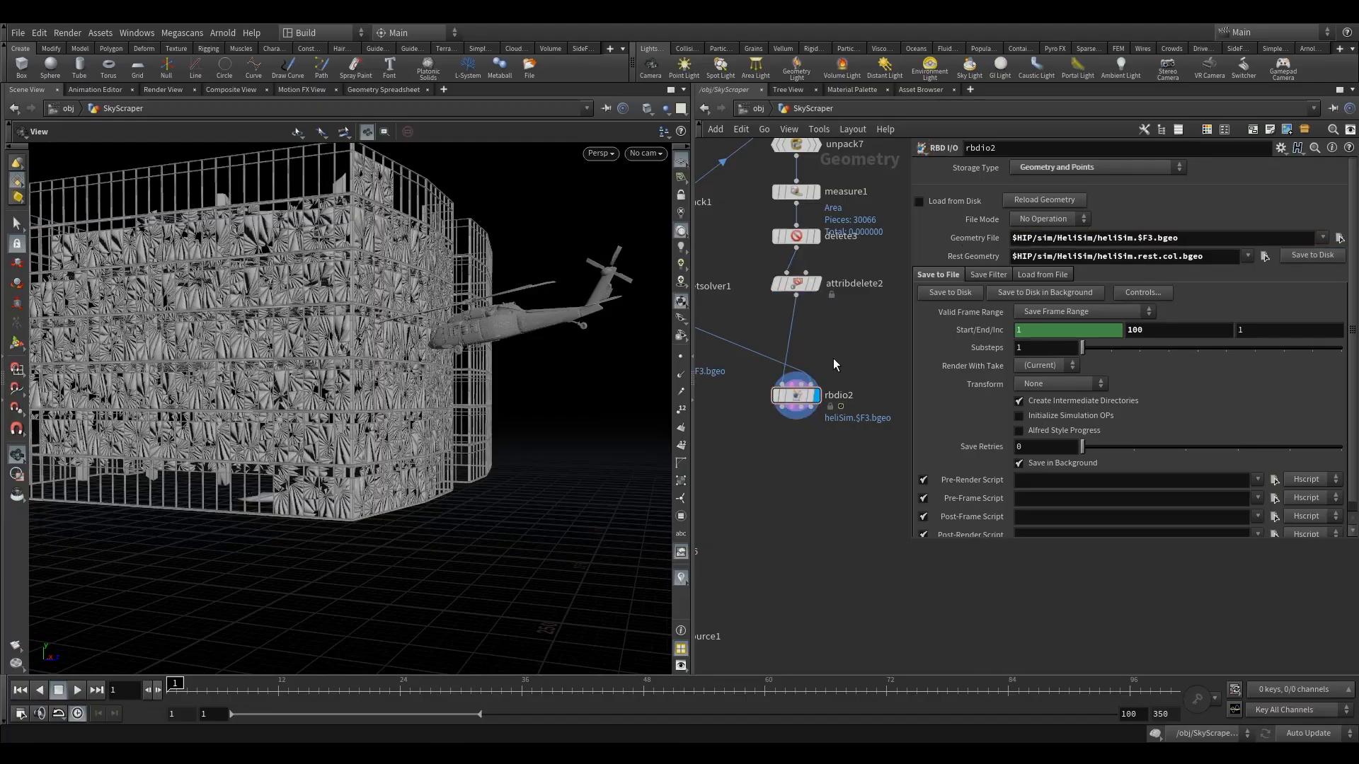
Step: Enable Load from Disk on the rbdio2 node and return to frame 1
{"action": "left_click_drag", "start_coordinate": [322, 385], "coordinate": [405, 234]}
{"action": "right_click_drag", "start_coordinate": [405, 233], "coordinate": [236, 340]}
{"action": "left_click_drag", "start_coordinate": [236, 339], "coordinate": [248, 566]}
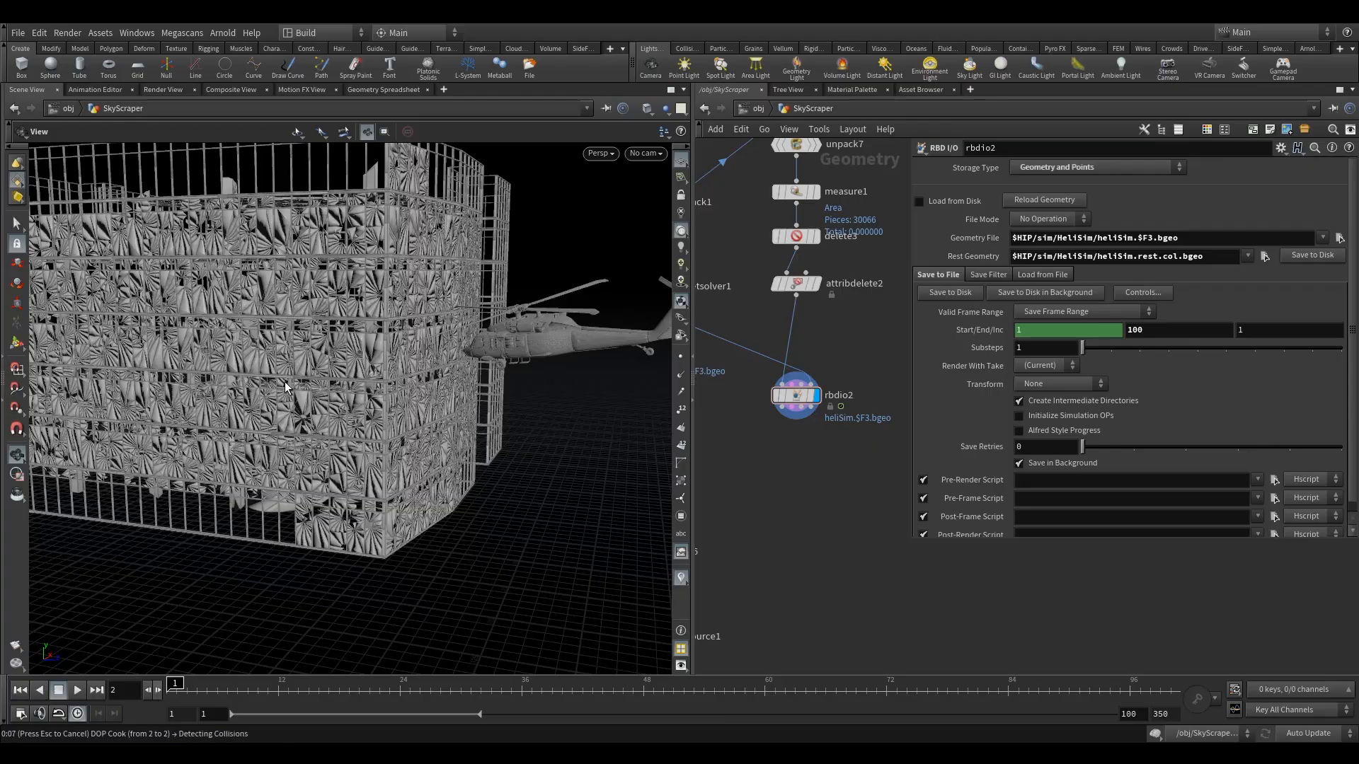
{"action": "key", "text": "Escape"}
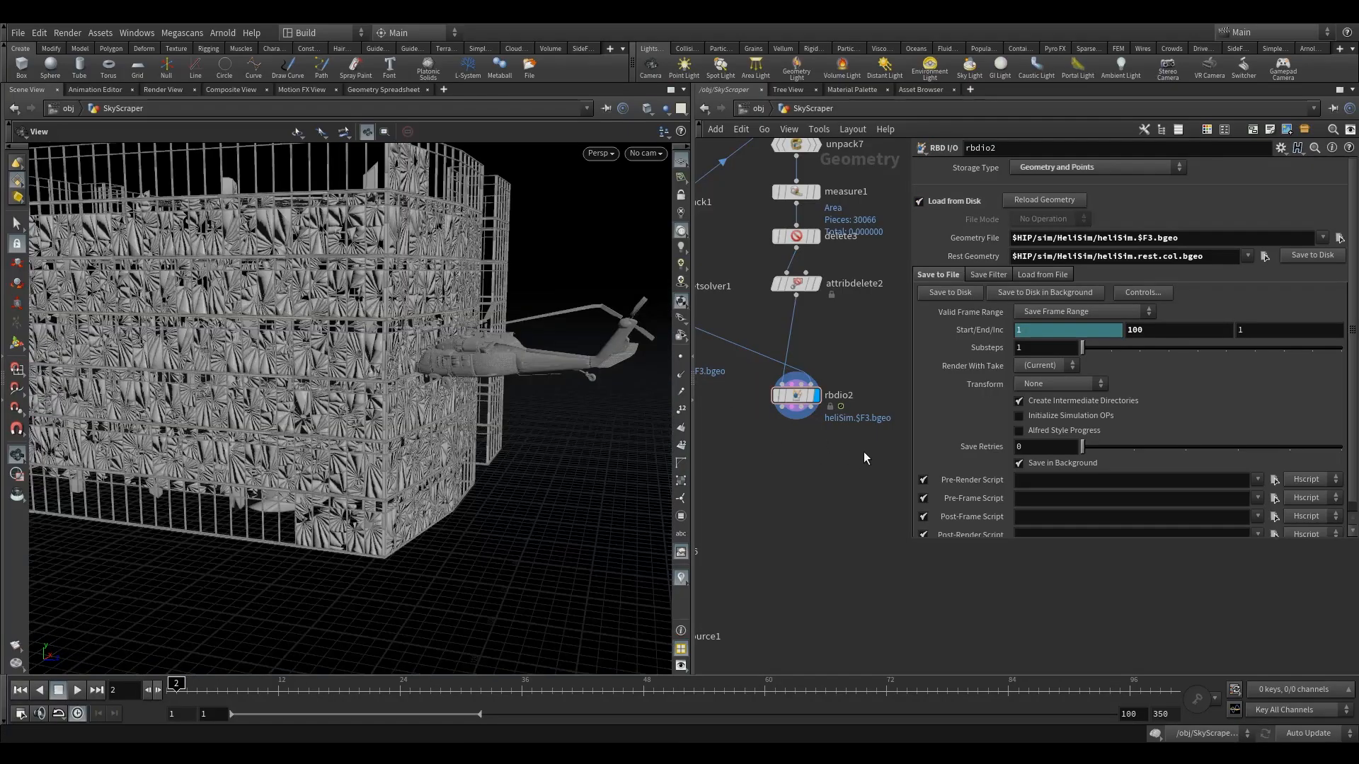
{"action": "key", "text": "Left"}
{"action": "middle_click_drag", "start_coordinate": [775, 445], "coordinate": [983, 484]}
{"action": "left_click", "coordinate": [841, 388]}
{"action": "left_click", "coordinate": [954, 201]}
Step: Step through the first frames of the rbdio2 cache, compare it with the displayed rbdio1 output, and return to the first frame
{"action": "middle_click_drag", "start_coordinate": [767, 416], "coordinate": [637, 377]}
{"action": "left_click", "coordinate": [879, 398]}
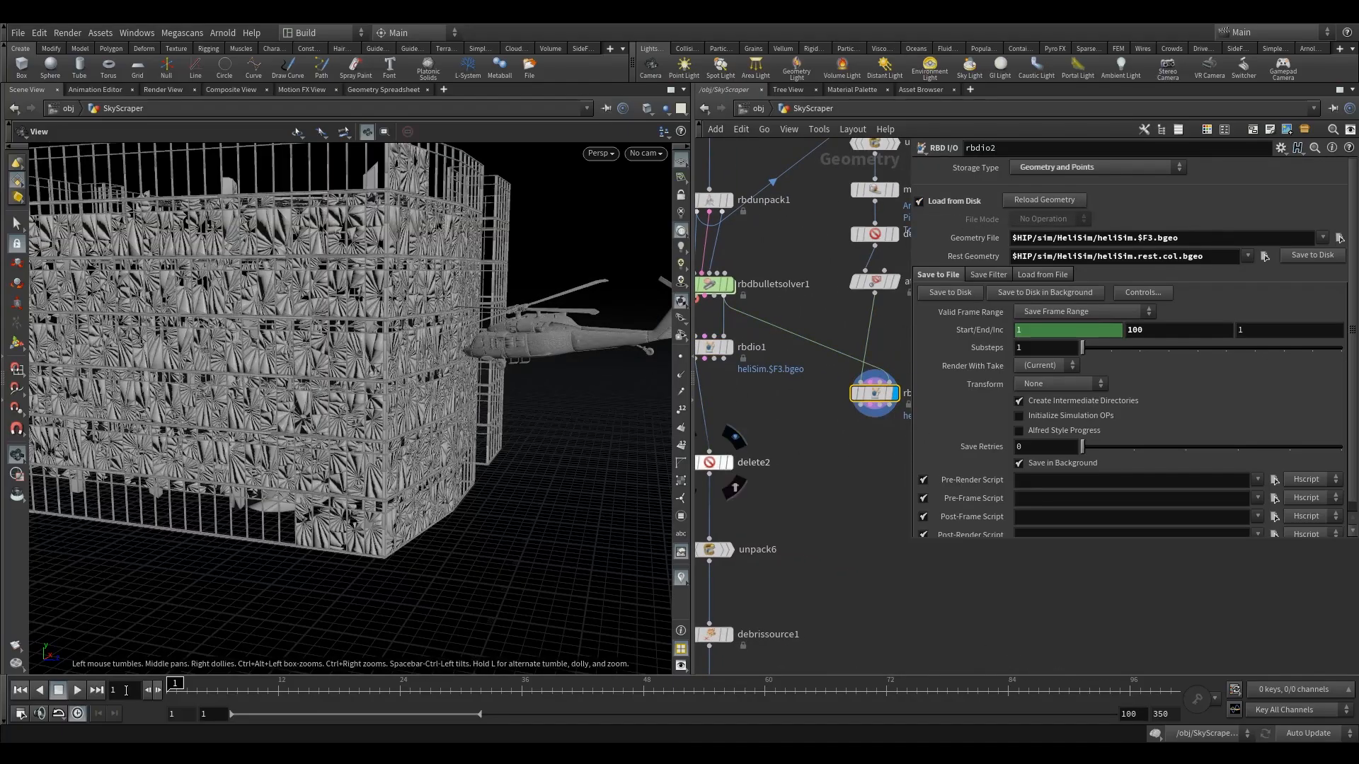
{"action": "left_click", "coordinate": [157, 692]}
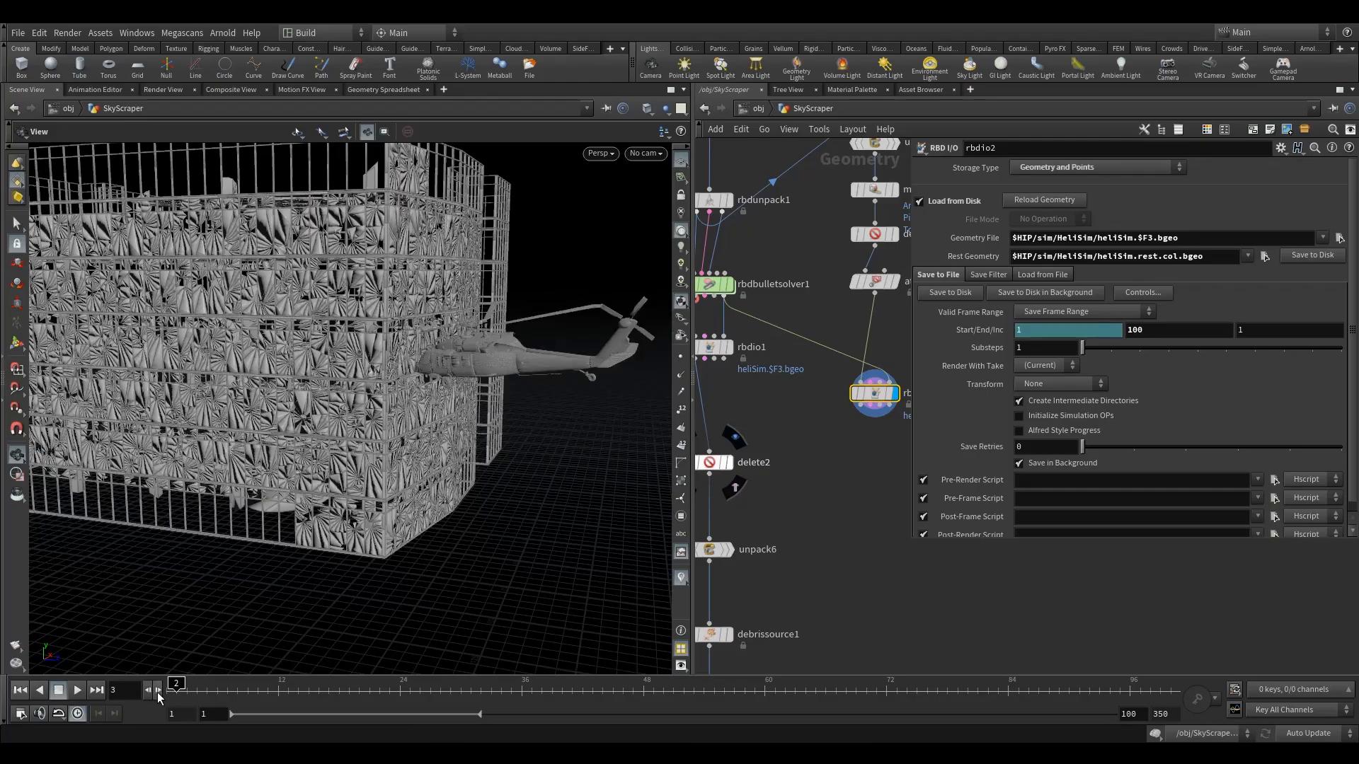
{"action": "left_click", "coordinate": [158, 692]}
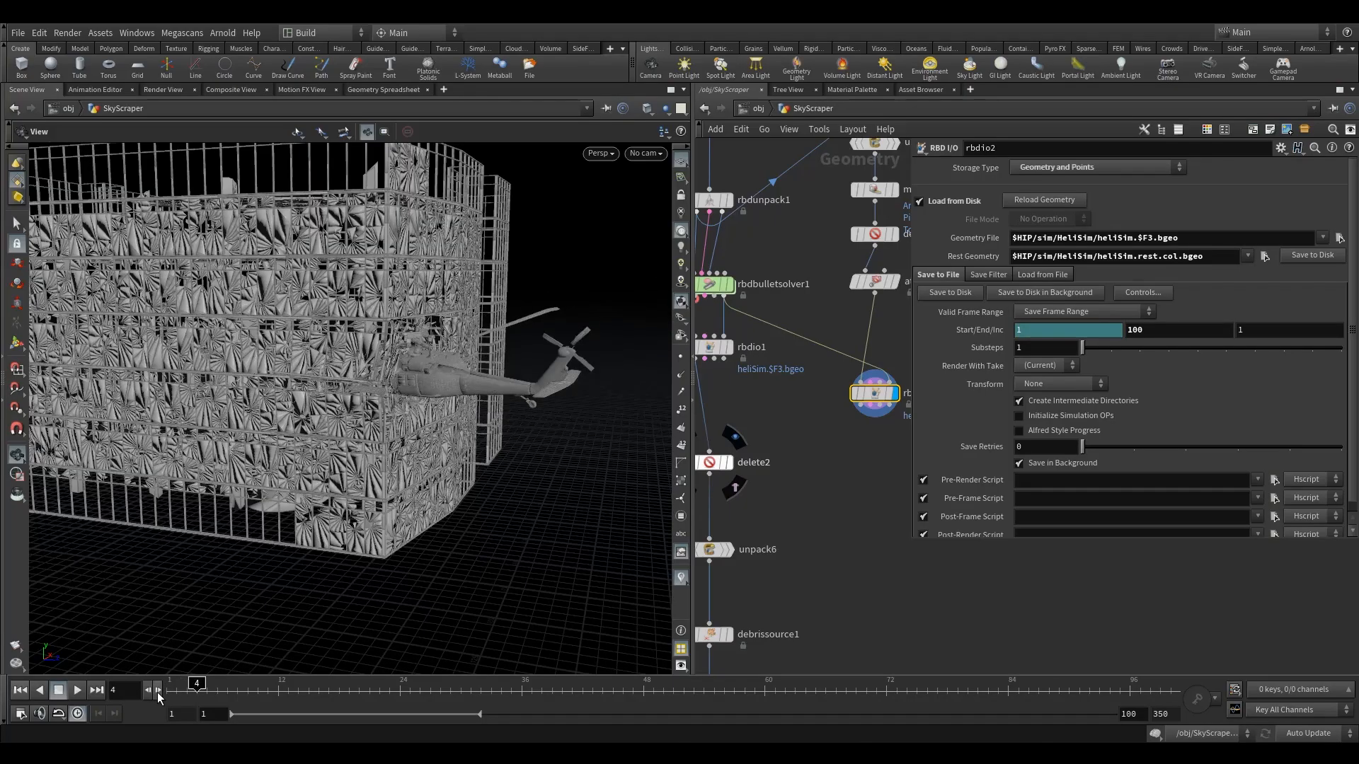
{"action": "middle_click_drag", "start_coordinate": [726, 350], "coordinate": [776, 375]}
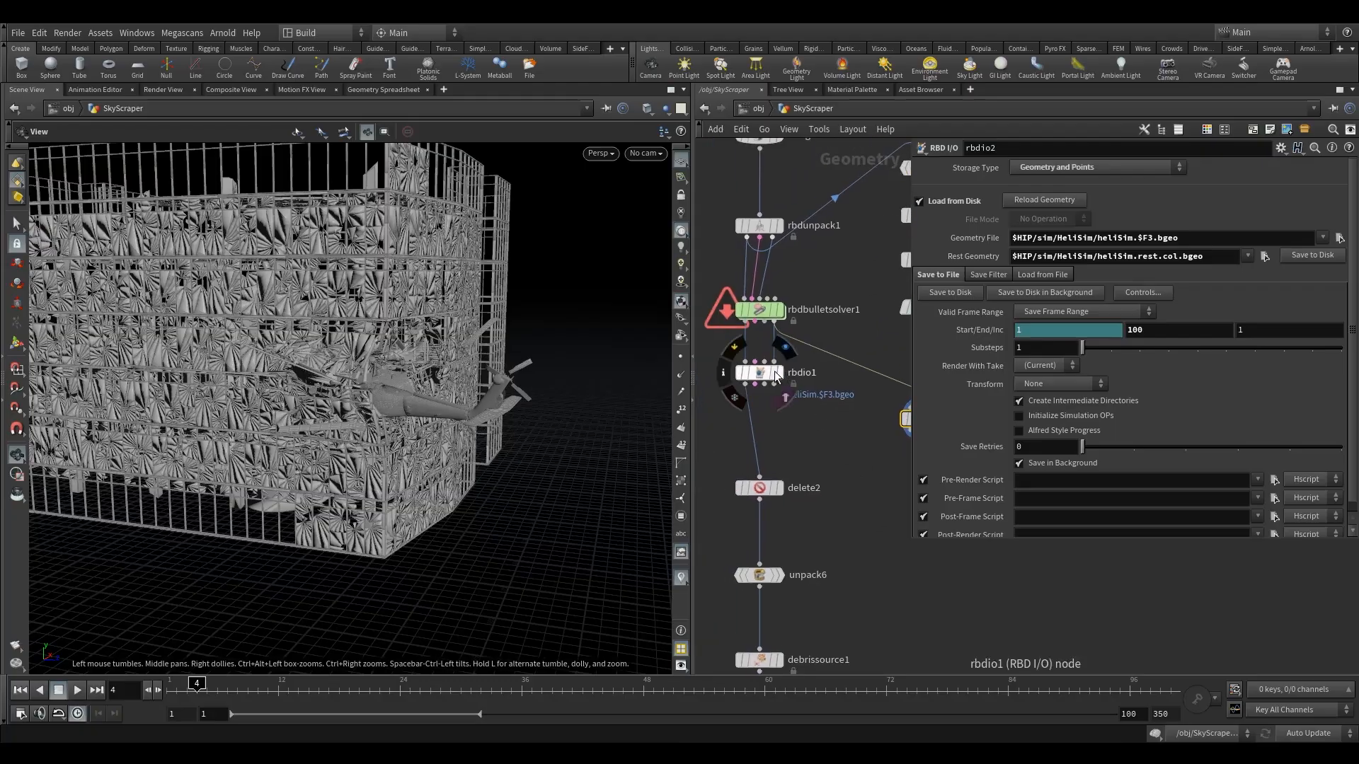
{"action": "key", "text": "r"}
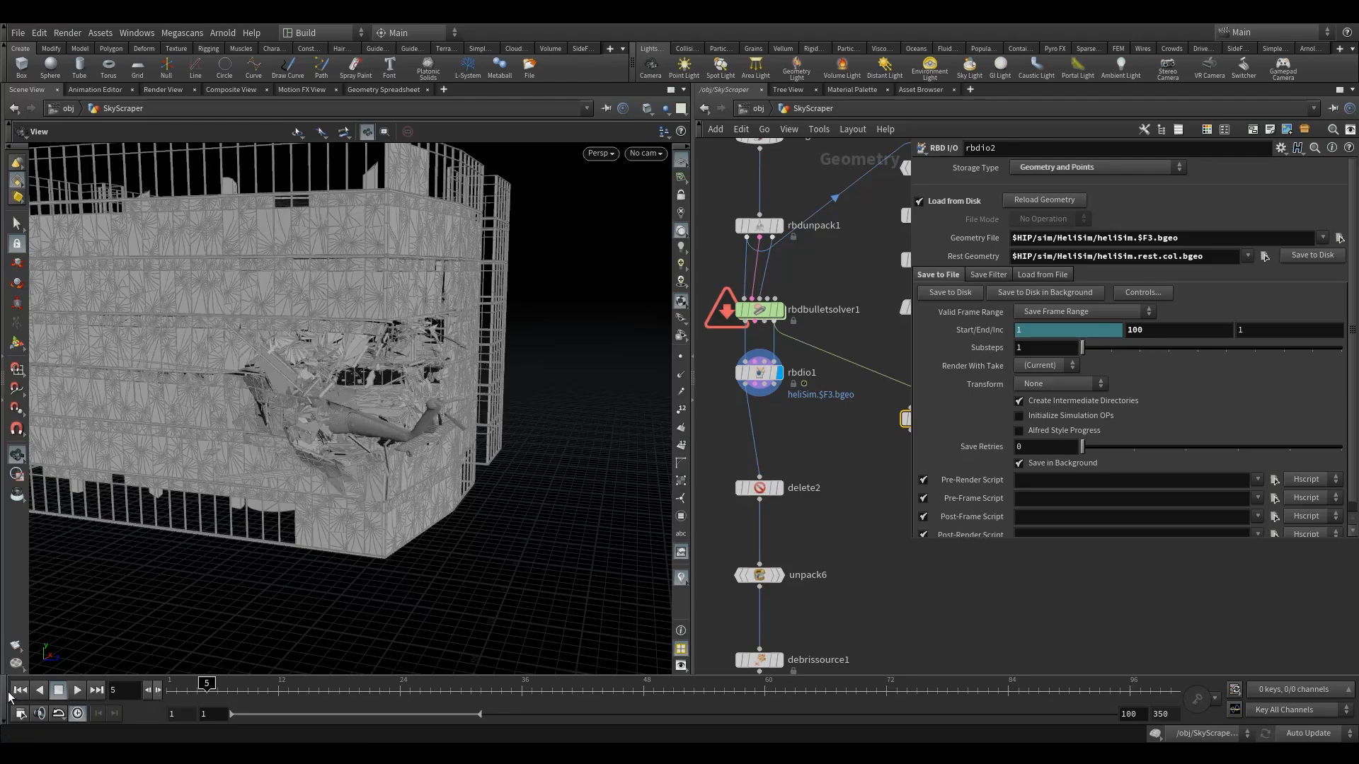
{"action": "key", "text": "ctrl+Up"}
Step: Add an Unpack node after rbdio2 and display its output in the viewport
{"action": "middle_click_drag", "start_coordinate": [894, 463], "coordinate": [766, 422]}
{"action": "key", "text": "Tab"}
{"action": "type", "text": "unp"}
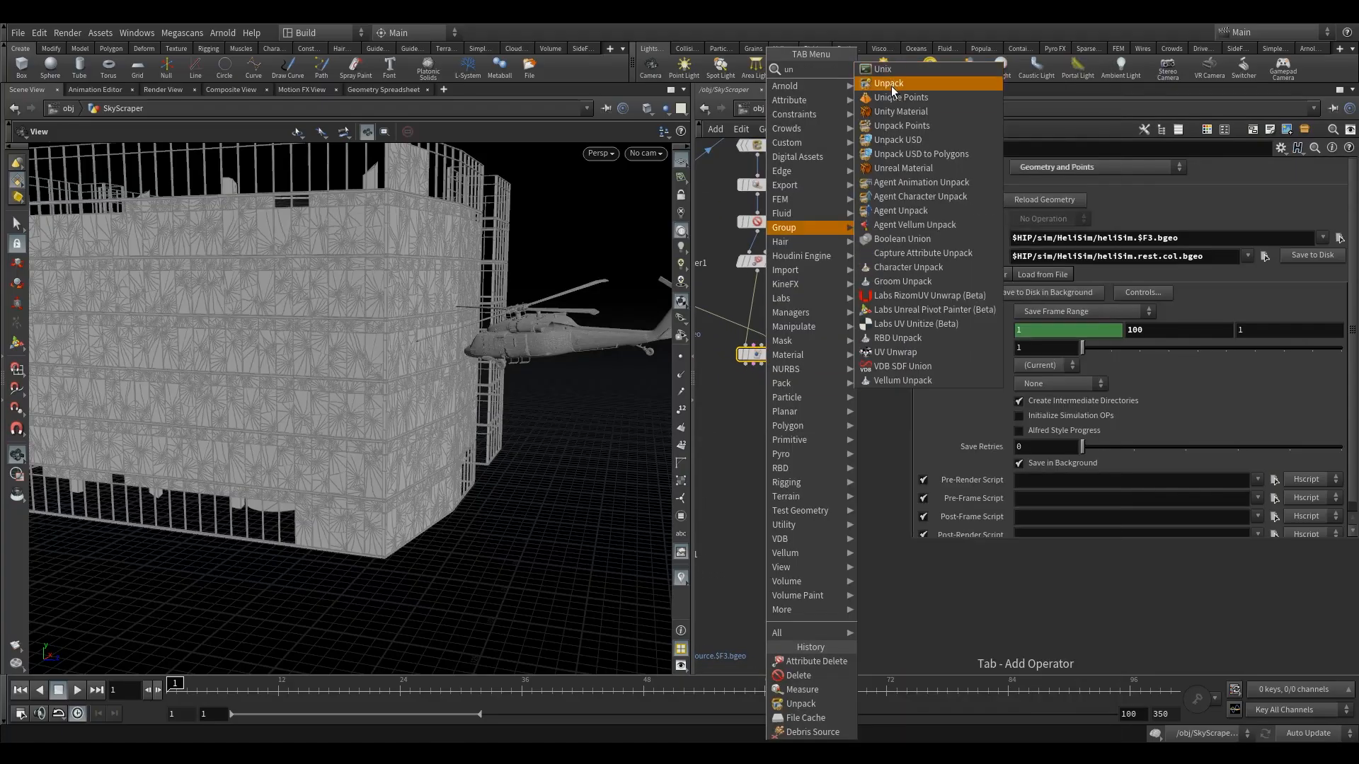
{"action": "left_click", "coordinate": [891, 87]}
{"action": "left_click", "coordinate": [762, 447]}
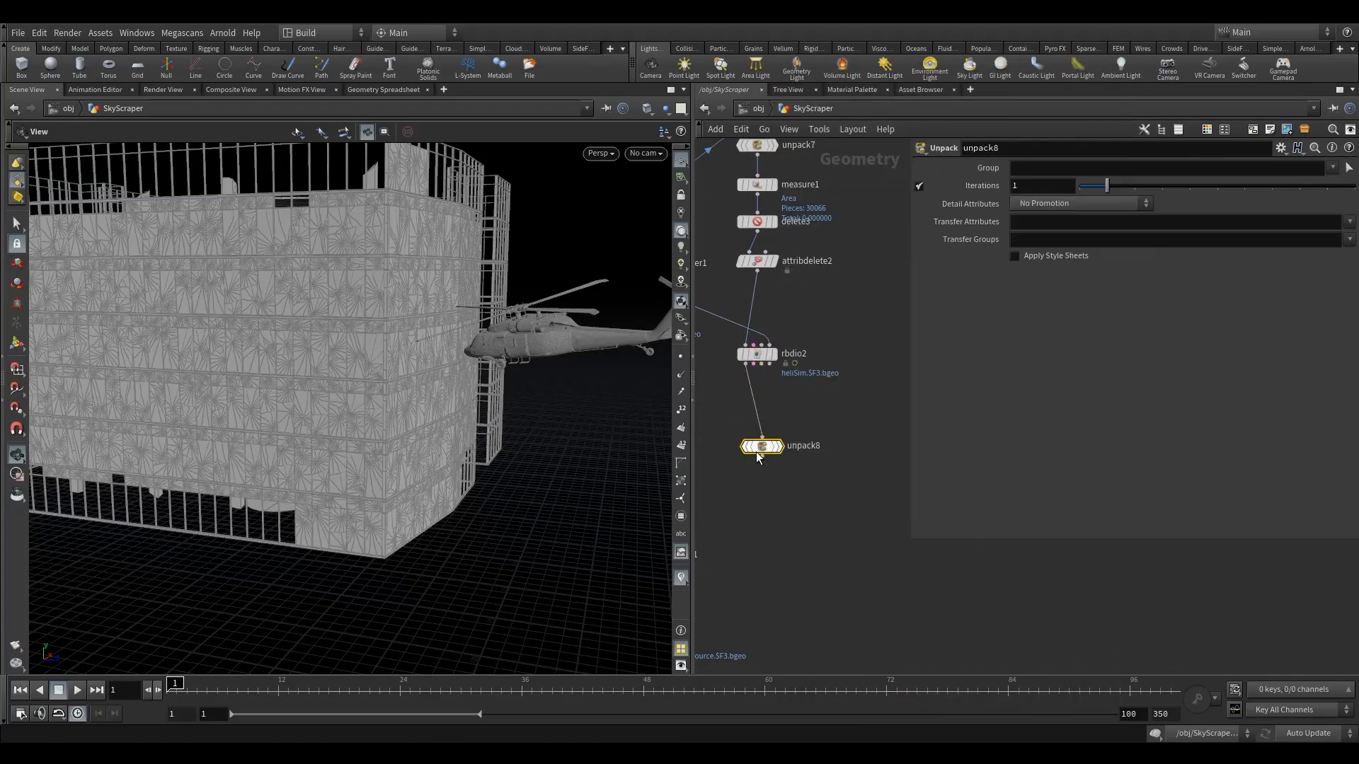
{"action": "left_click", "coordinate": [780, 415]}
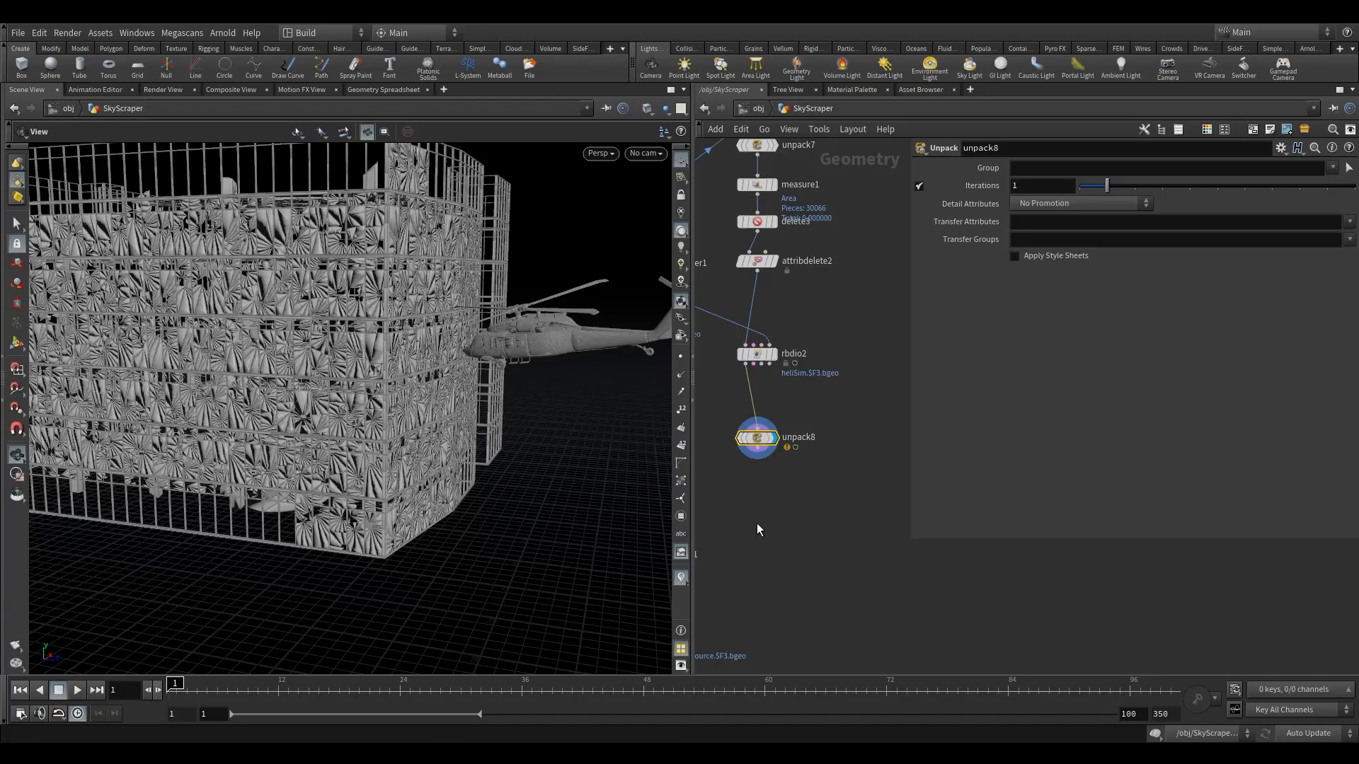
Step: Add a Collision Source node below unpack8
{"action": "key", "text": "Tab"}
{"action": "type", "text": "coll"}
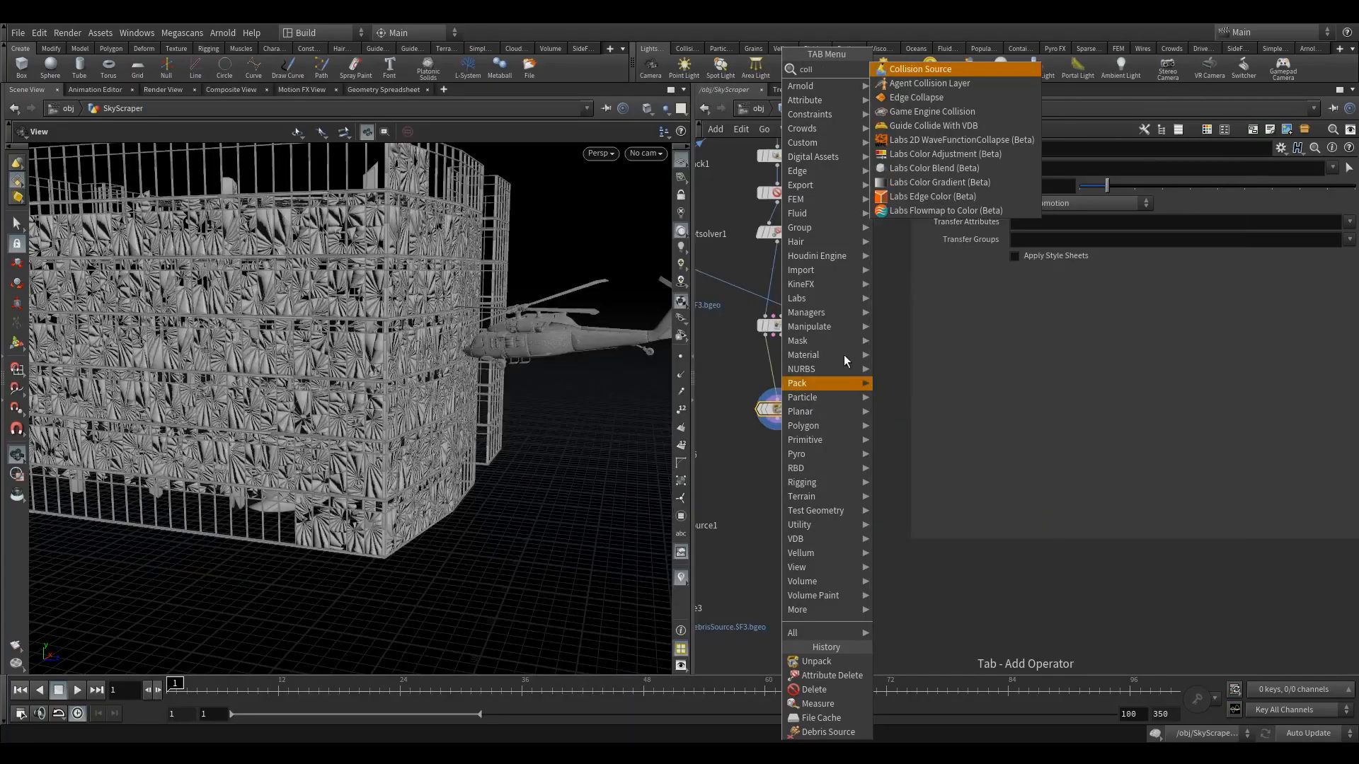
{"action": "left_click", "coordinate": [917, 69]}
{"action": "left_click", "coordinate": [778, 488]}
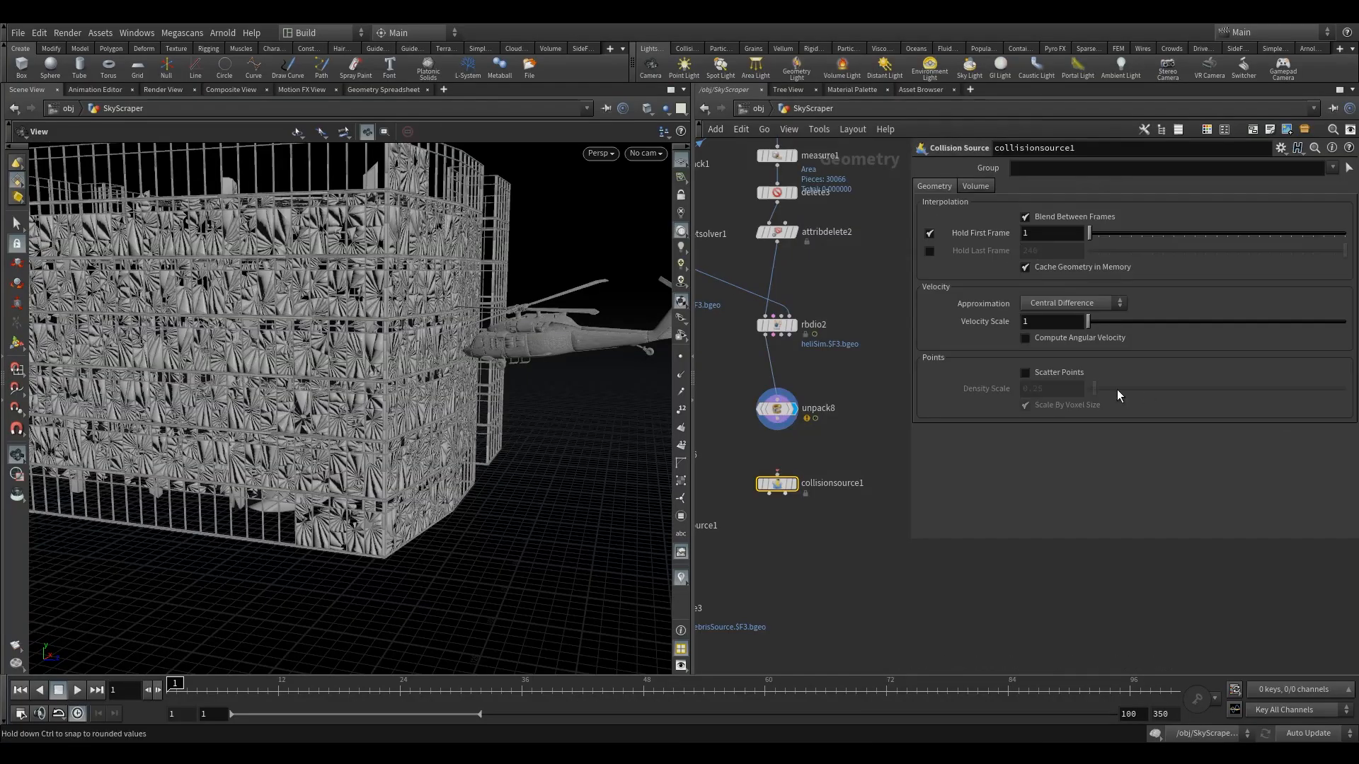
Step: Transfer the v attribute on unpack8 and connect its output to the Collision Source node
{"action": "left_click", "coordinate": [789, 404]}
{"action": "left_click", "coordinate": [1350, 222]}
{"action": "left_click", "coordinate": [1337, 258]}
{"action": "left_click_drag", "start_coordinate": [777, 427], "coordinate": [777, 473]}
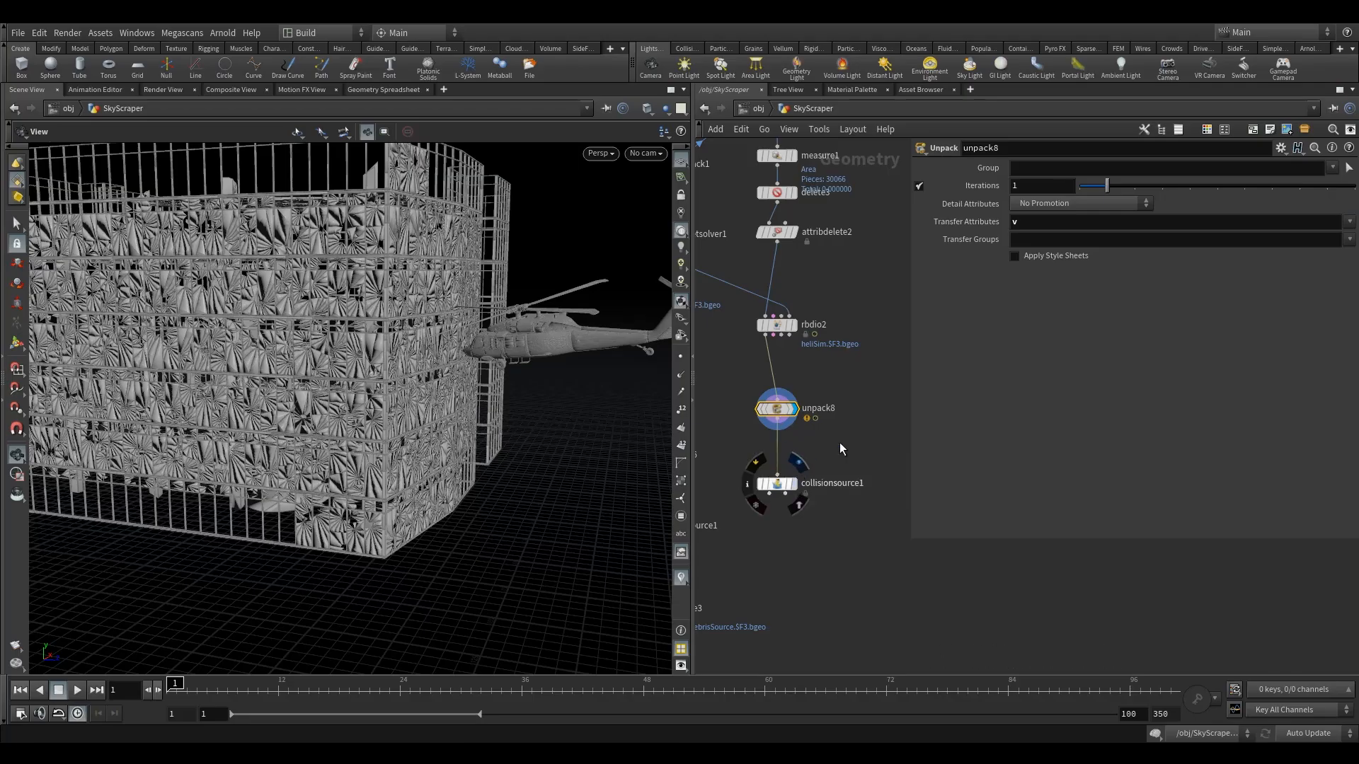
Step: Display collisionsource1 and set its velocity approximation to None
{"action": "left_click", "coordinate": [777, 484]}
{"action": "middle_click_drag", "start_coordinate": [812, 562], "coordinate": [848, 499]}
{"action": "left_click", "coordinate": [1059, 302]}
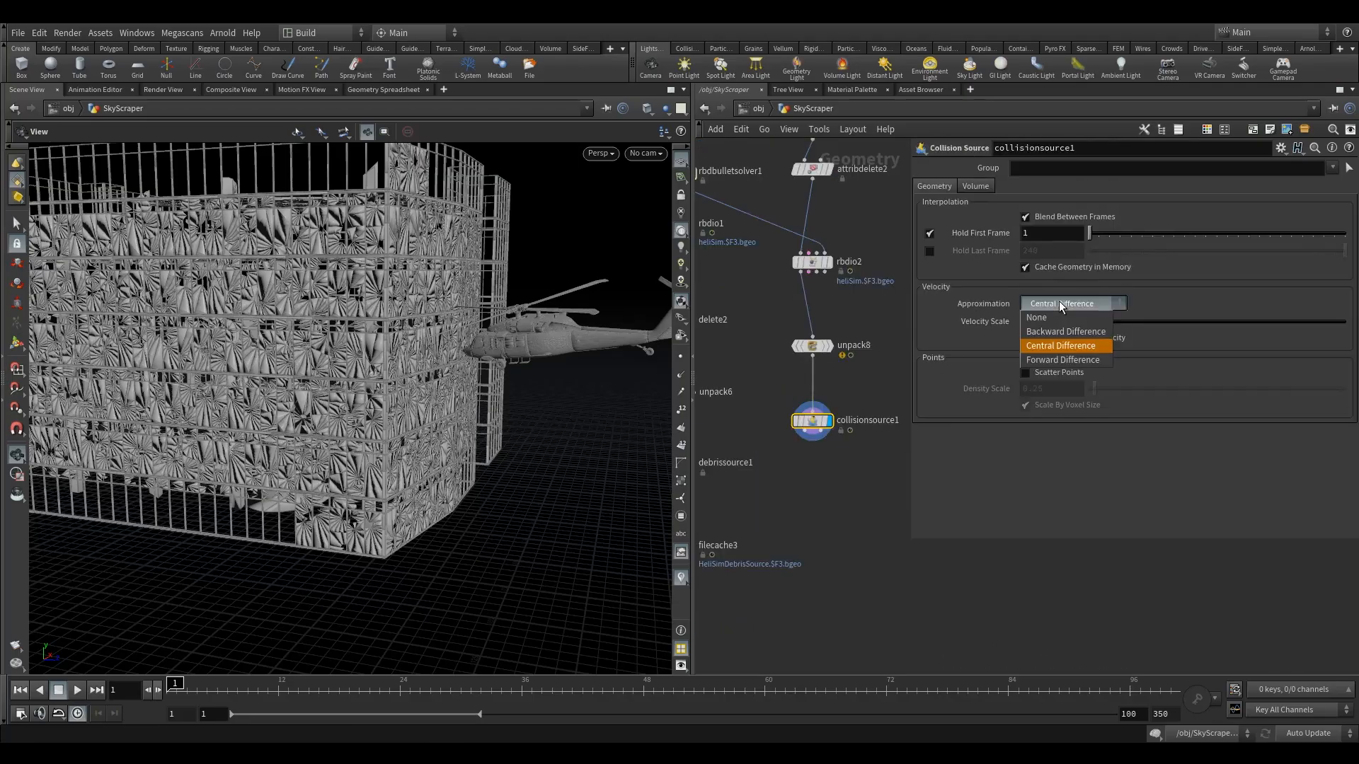
{"action": "left_click", "coordinate": [1028, 323]}
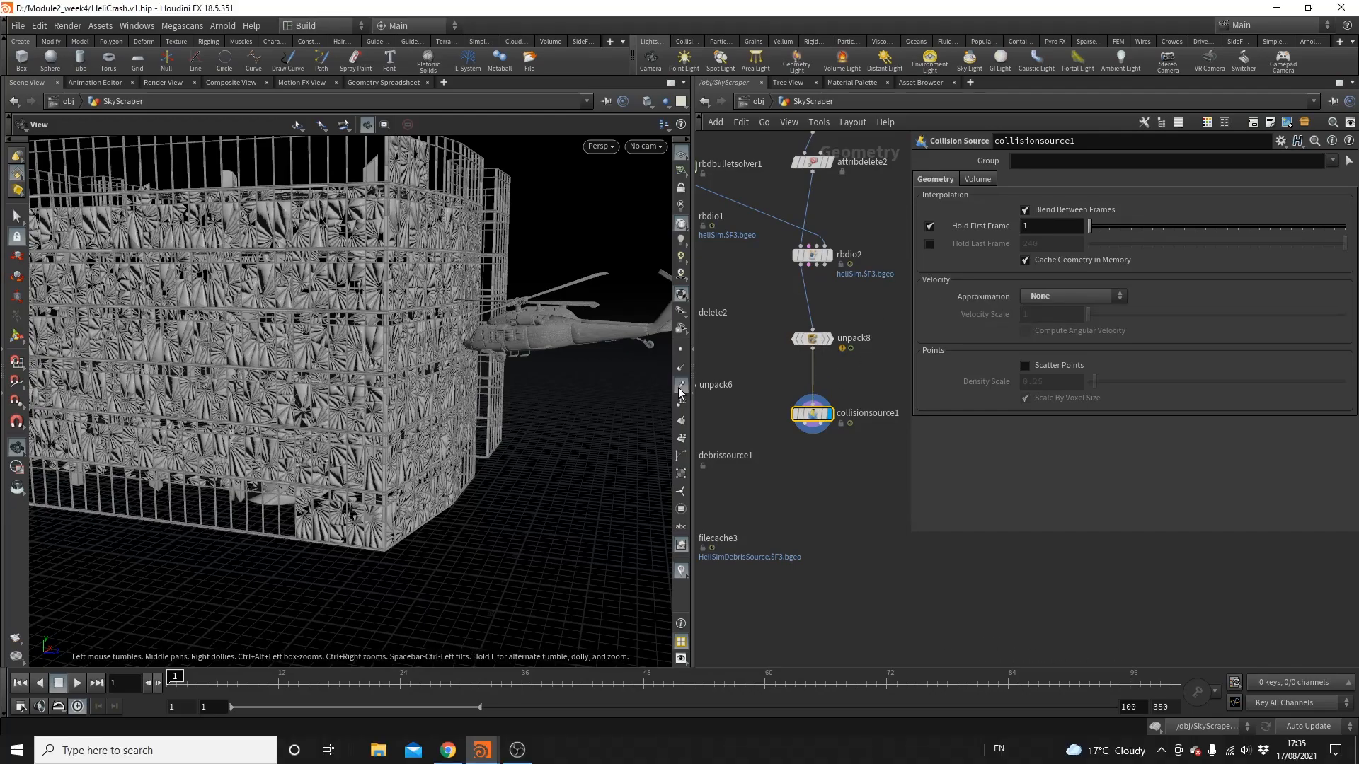
Step: Show point trails in the viewport and inspect the transferred velocities at frame 6
{"action": "left_click", "coordinate": [679, 393]}
{"action": "left_click_drag", "start_coordinate": [433, 373], "coordinate": [294, 628]}
{"action": "left_click", "coordinate": [220, 683]}
{"action": "left_click_drag", "start_coordinate": [261, 368], "coordinate": [238, 363]}
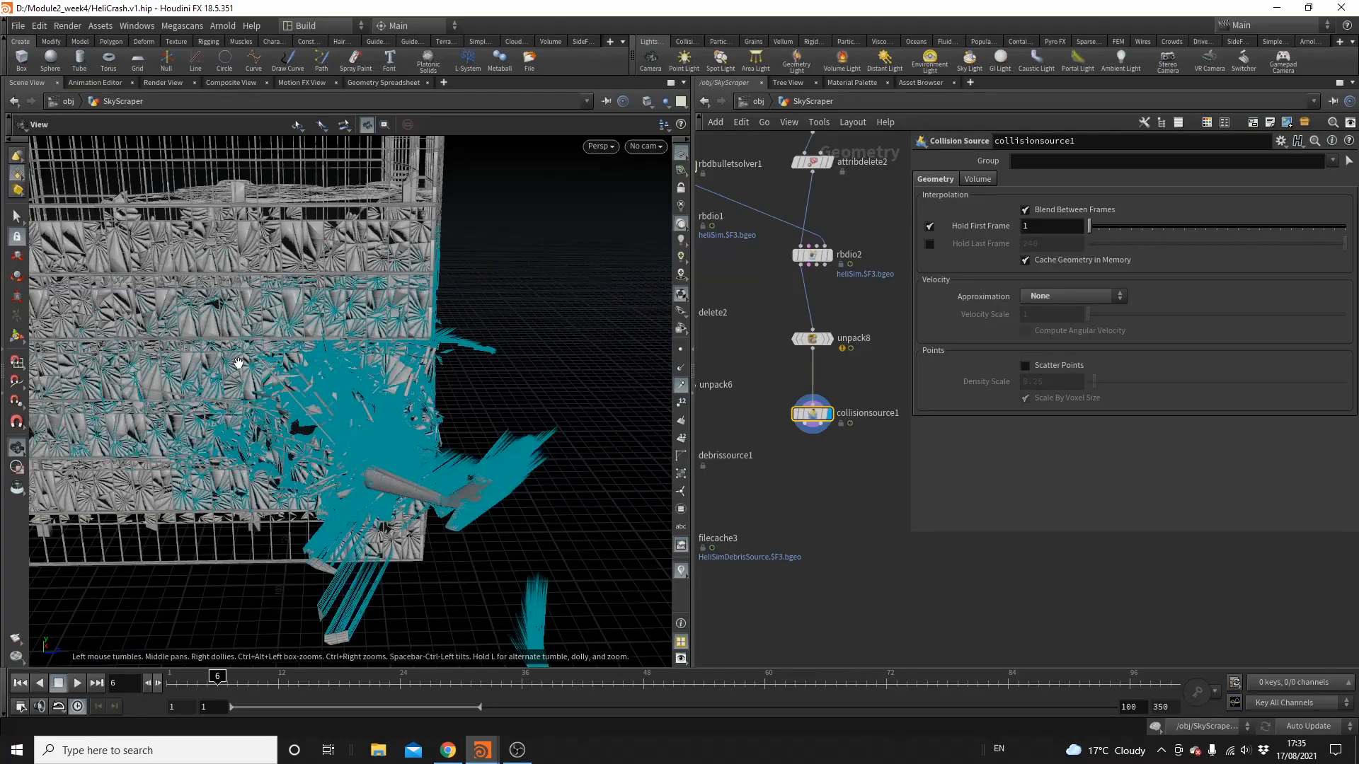
{"action": "left_click_drag", "start_coordinate": [287, 418], "coordinate": [345, 388]}
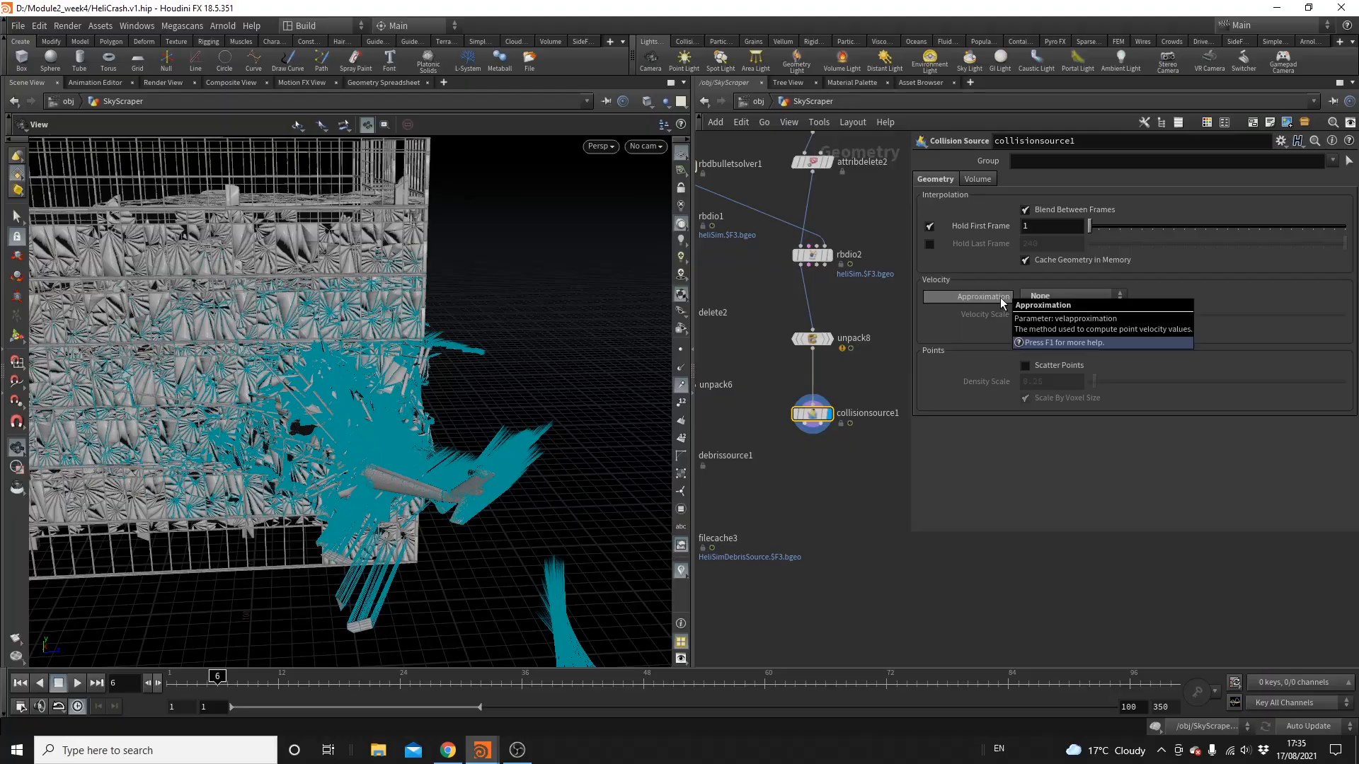
Step: Show the Collision Source volume settings, then add a Null node wired to its second output and display it
{"action": "left_click", "coordinate": [977, 179]}
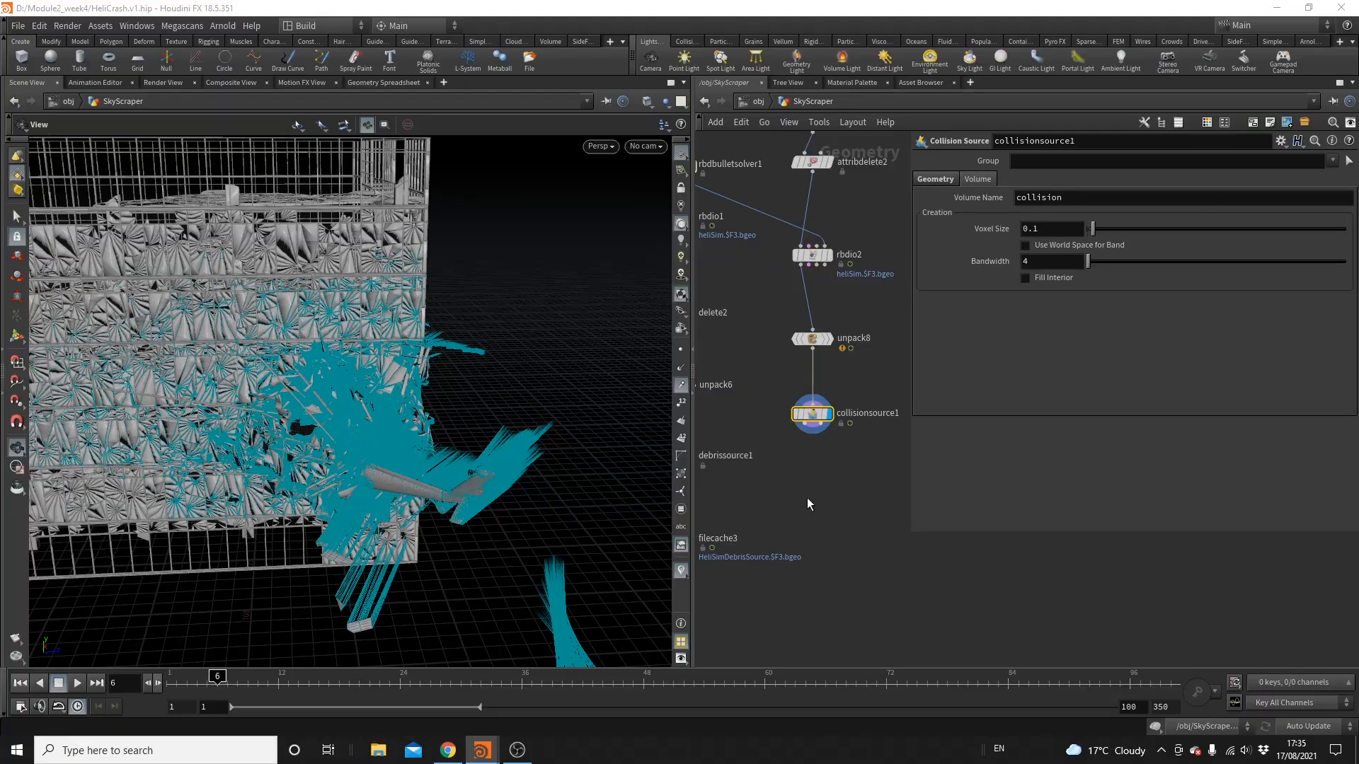
{"action": "middle_click_drag", "start_coordinate": [808, 500], "coordinate": [782, 474]}
{"action": "key", "text": "Tab"}
{"action": "type", "text": "nu"}
{"action": "left_click", "coordinate": [936, 63]}
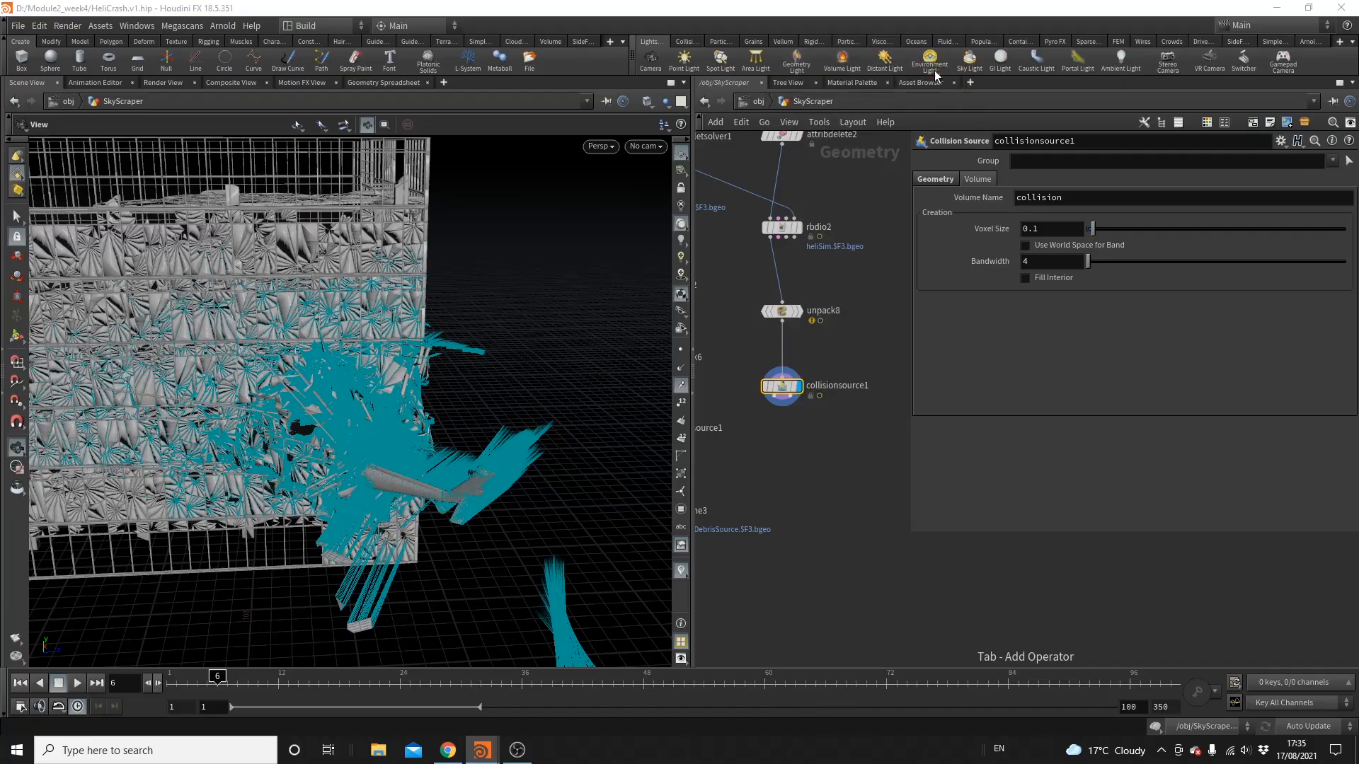
{"action": "left_click", "coordinate": [869, 457]}
{"action": "left_click_drag", "start_coordinate": [790, 398], "coordinate": [869, 448]}
{"action": "left_click", "coordinate": [893, 453]}
{"action": "middle_click_drag", "start_coordinate": [908, 396], "coordinate": [875, 402]}
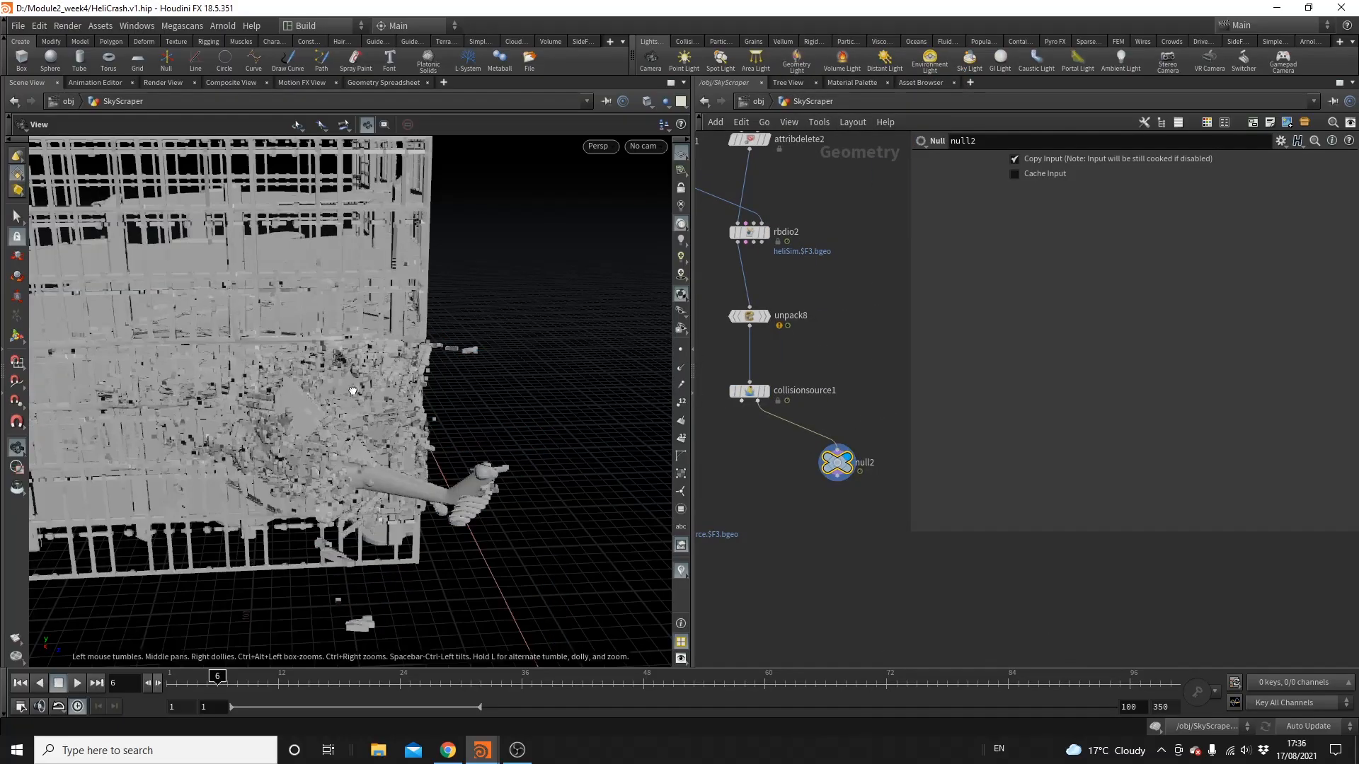
Step: Set the voxel size of collisionsource1 to 0.07
{"action": "left_click_drag", "start_coordinate": [349, 367], "coordinate": [323, 448]}
{"action": "left_click", "coordinate": [757, 393]}
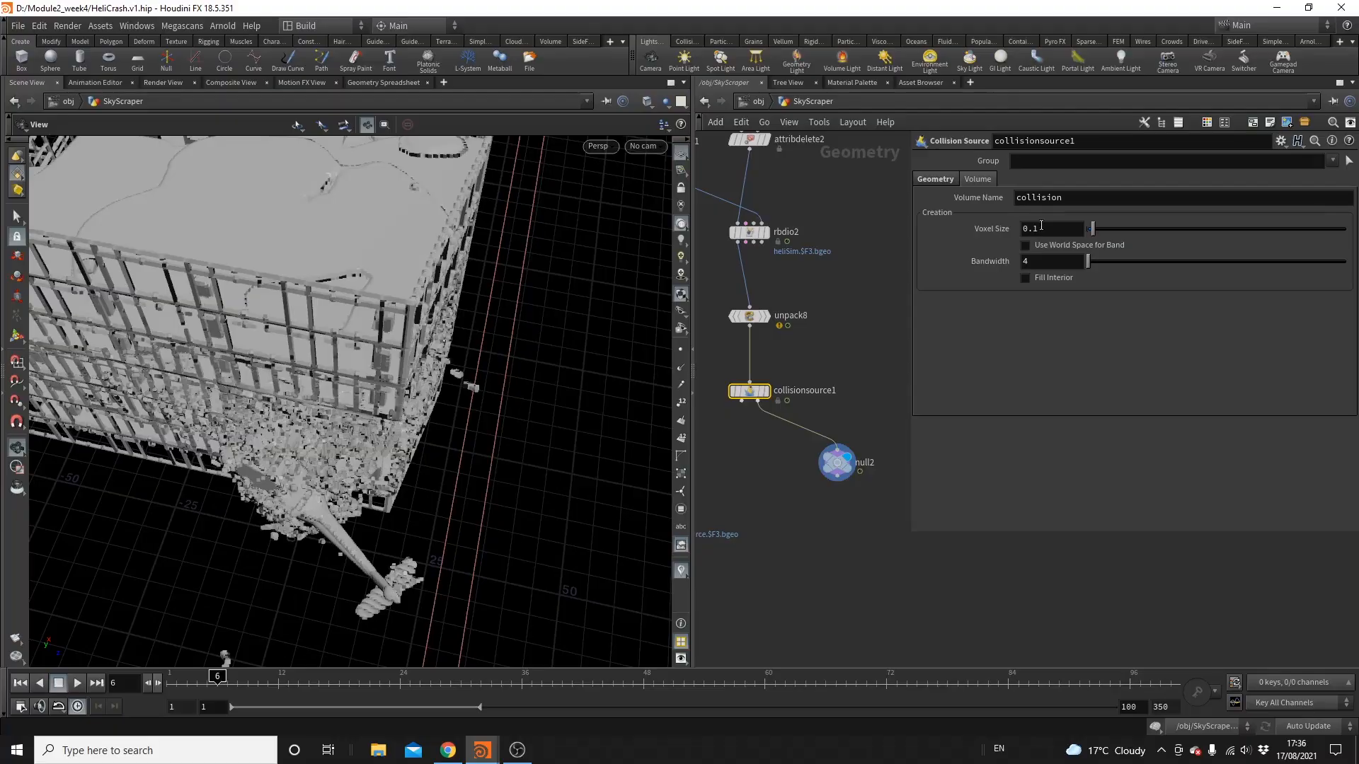
{"action": "left_click", "coordinate": [1032, 231]}
{"action": "type", "text": "0.07"}
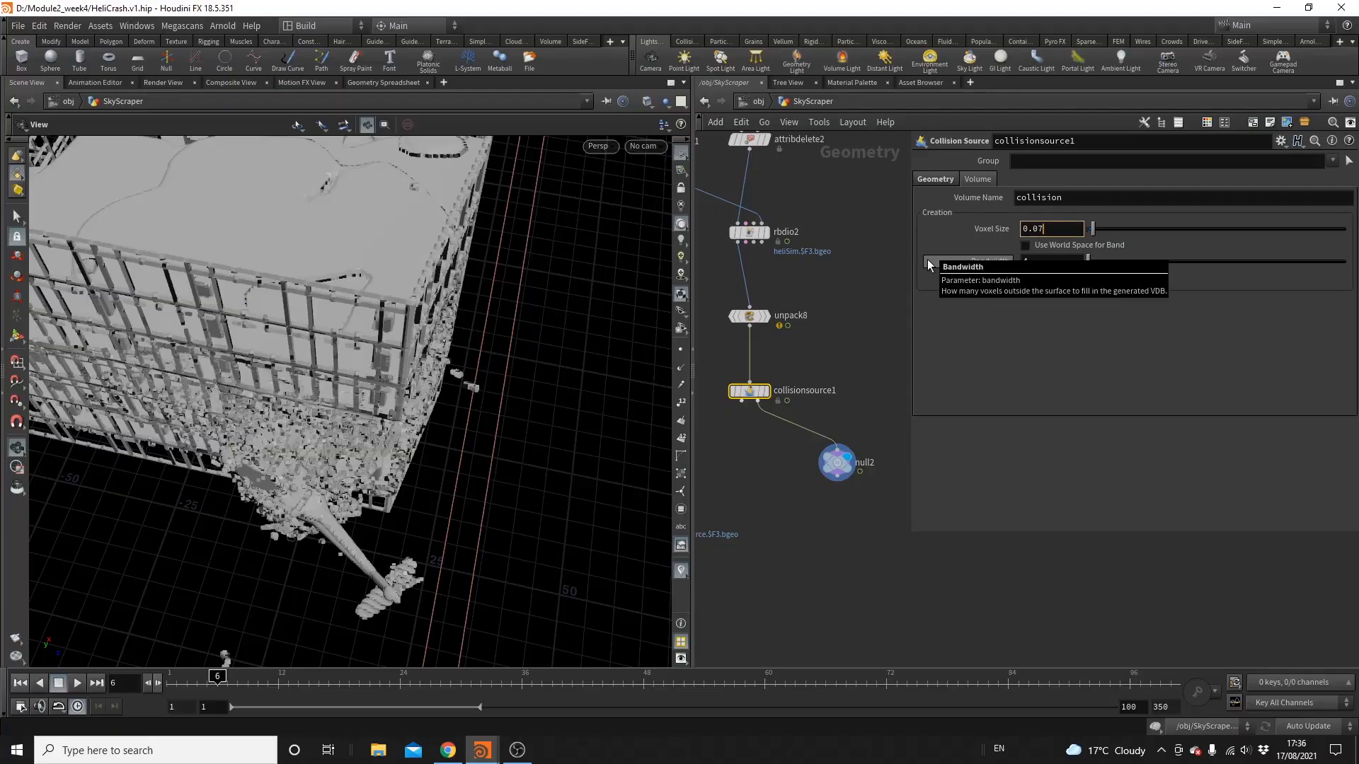
{"action": "key", "text": "Return"}
Step: Examine the collision volume around the helicopter impact area up close and from a distance
{"action": "left_click_drag", "start_coordinate": [364, 358], "coordinate": [263, 409]}
{"action": "right_click_drag", "start_coordinate": [263, 409], "coordinate": [349, 349]}
{"action": "left_click_drag", "start_coordinate": [349, 349], "coordinate": [389, 376]}
{"action": "right_click_drag", "start_coordinate": [388, 376], "coordinate": [509, 316]}
{"action": "middle_click_drag", "start_coordinate": [508, 316], "coordinate": [542, 304]}
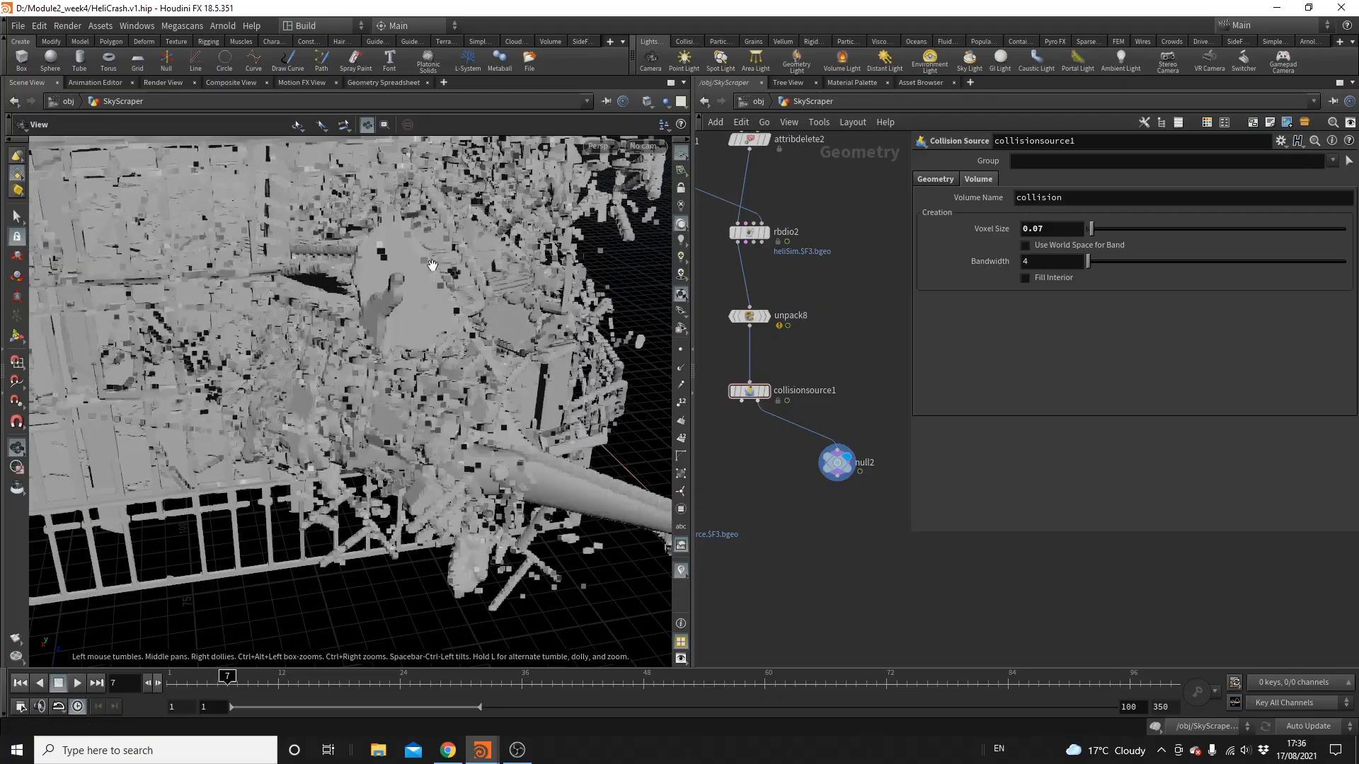
{"action": "scroll", "coordinate": [429, 280], "scroll_direction": "down", "scroll_amount": 5}
{"action": "left_click_drag", "start_coordinate": [416, 320], "coordinate": [354, 397]}
Step: Rename the Null on the collision volume output to OUT_COL_VDB
{"action": "middle_click_drag", "start_coordinate": [808, 479], "coordinate": [838, 419]}
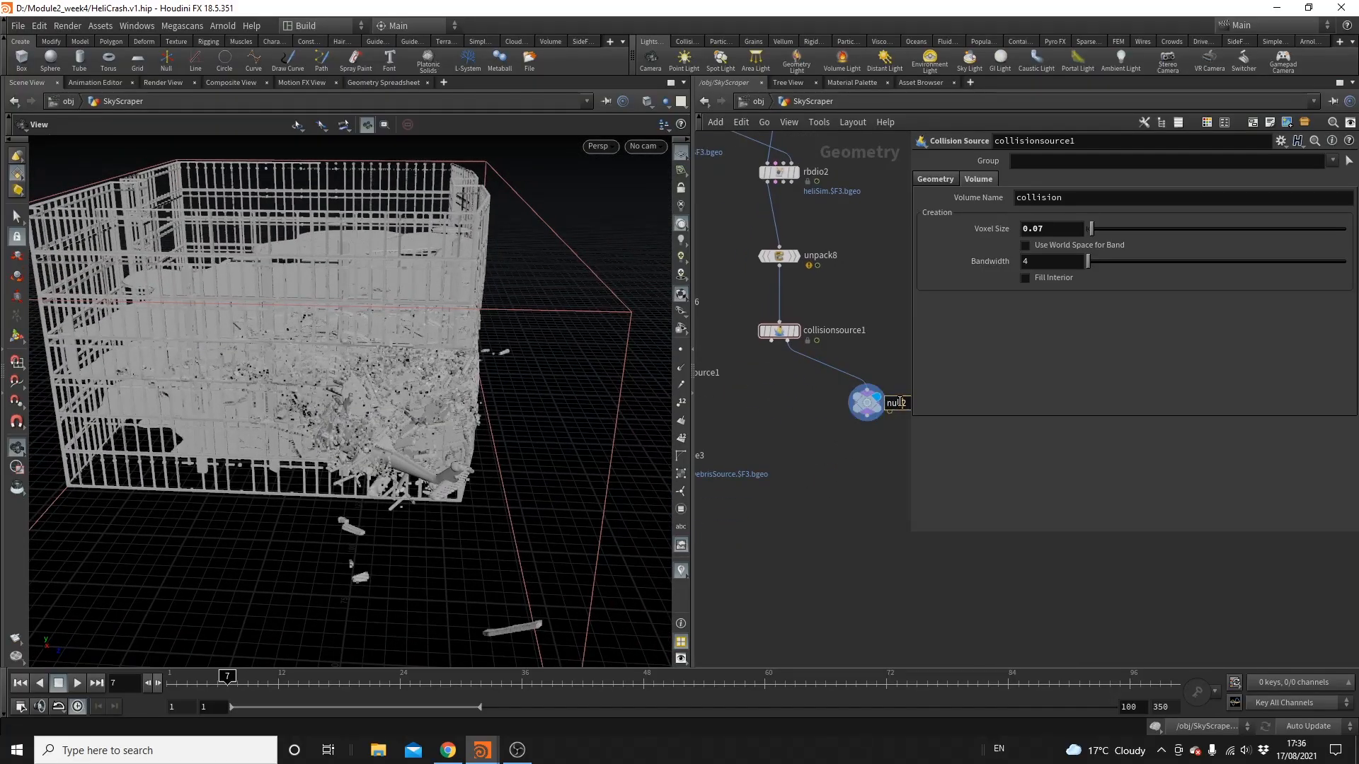
{"action": "middle_click_drag", "start_coordinate": [890, 350], "coordinate": [830, 368]}
{"action": "double_click", "coordinate": [814, 406]}
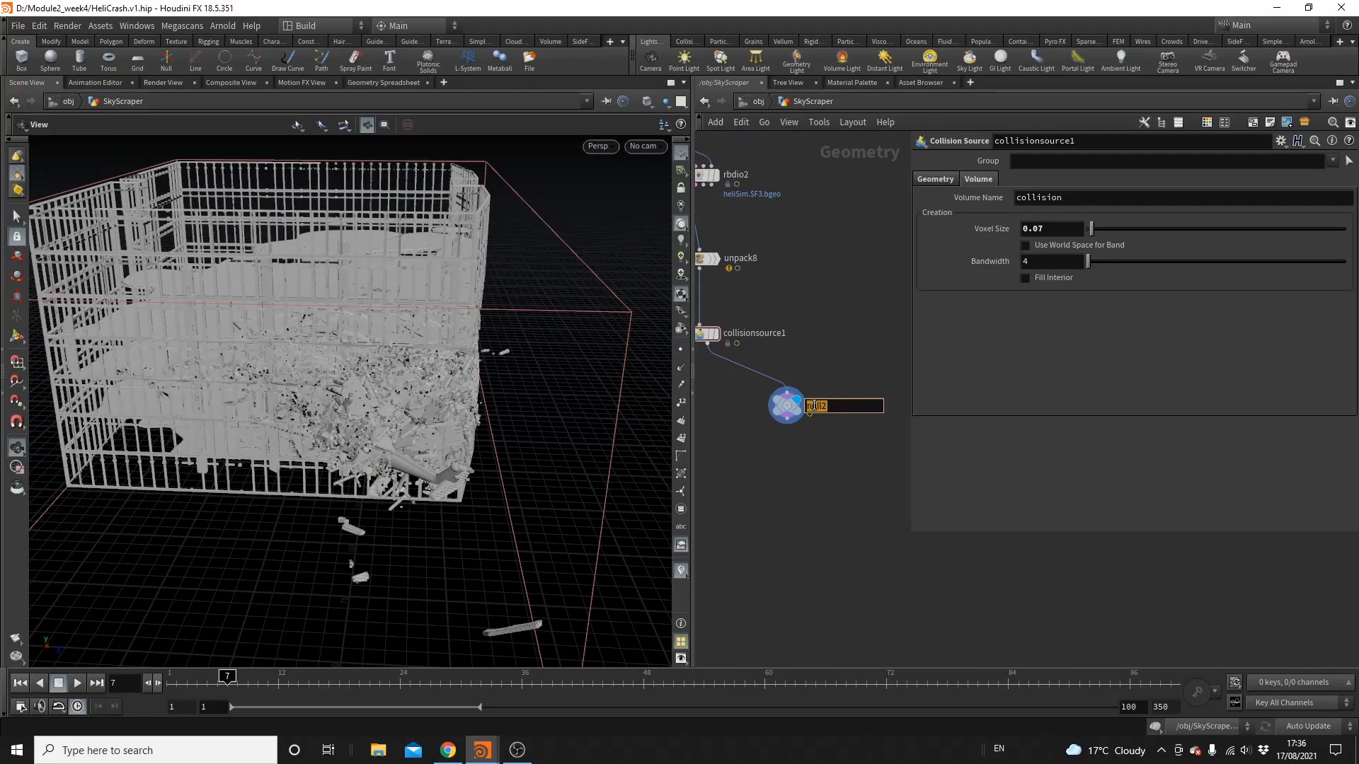
{"action": "type", "text": "OUT_COL_VDB"}
{"action": "key", "text": "Return"}
Step: Duplicate the OUT_COL_VDB Null, wire the copy to the first output of collisionsource1, display it and rename it OUT_COL_POL
{"action": "middle_click_drag", "start_coordinate": [807, 481], "coordinate": [916, 448]}
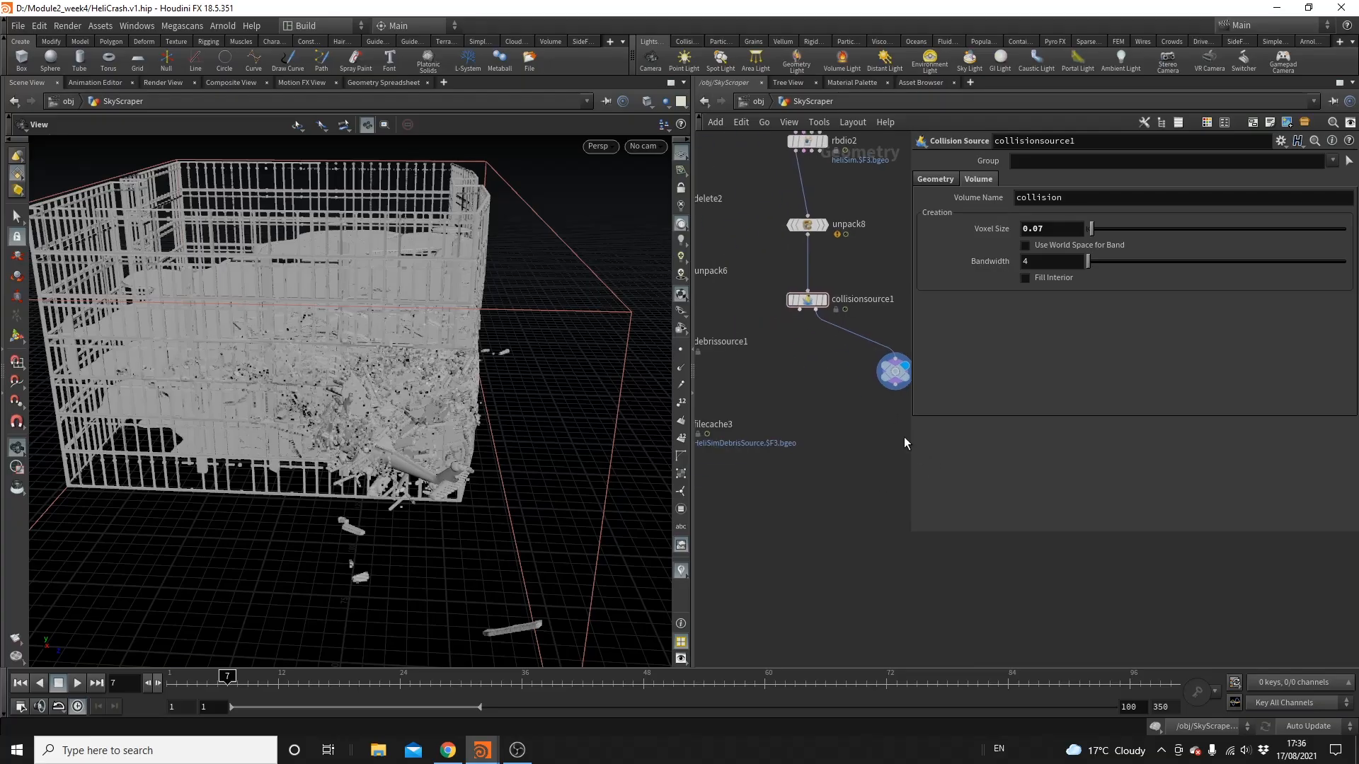
{"action": "left_click_drag", "start_coordinate": [890, 377], "coordinate": [770, 377], "text": "alt"}
{"action": "left_click_drag", "start_coordinate": [799, 309], "coordinate": [818, 377]}
{"action": "left_click", "coordinate": [842, 372]}
{"action": "type", "text": "POL"}
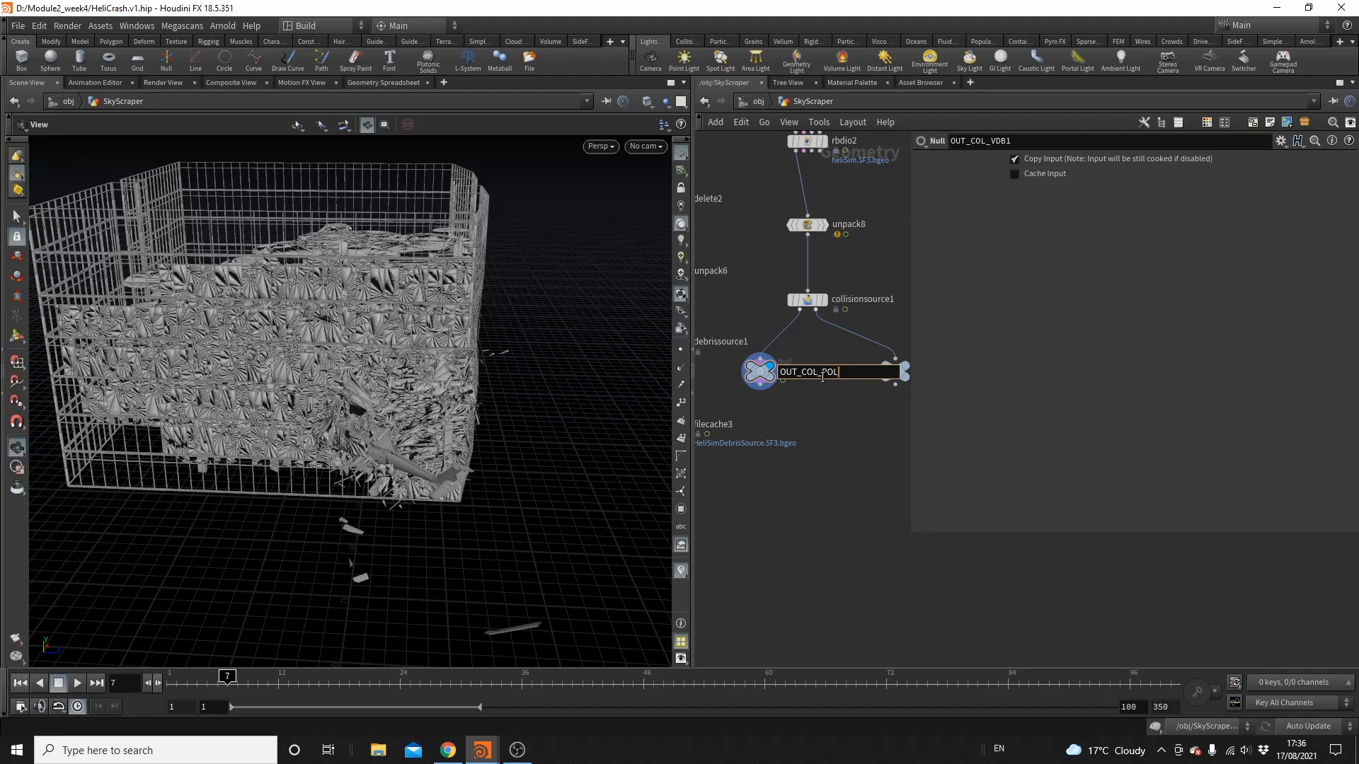
{"action": "key", "text": "Return"}
{"action": "scroll", "coordinate": [856, 431], "scroll_direction": "down", "scroll_amount": 4}
{"action": "middle_click_drag", "start_coordinate": [856, 430], "coordinate": [834, 387]}
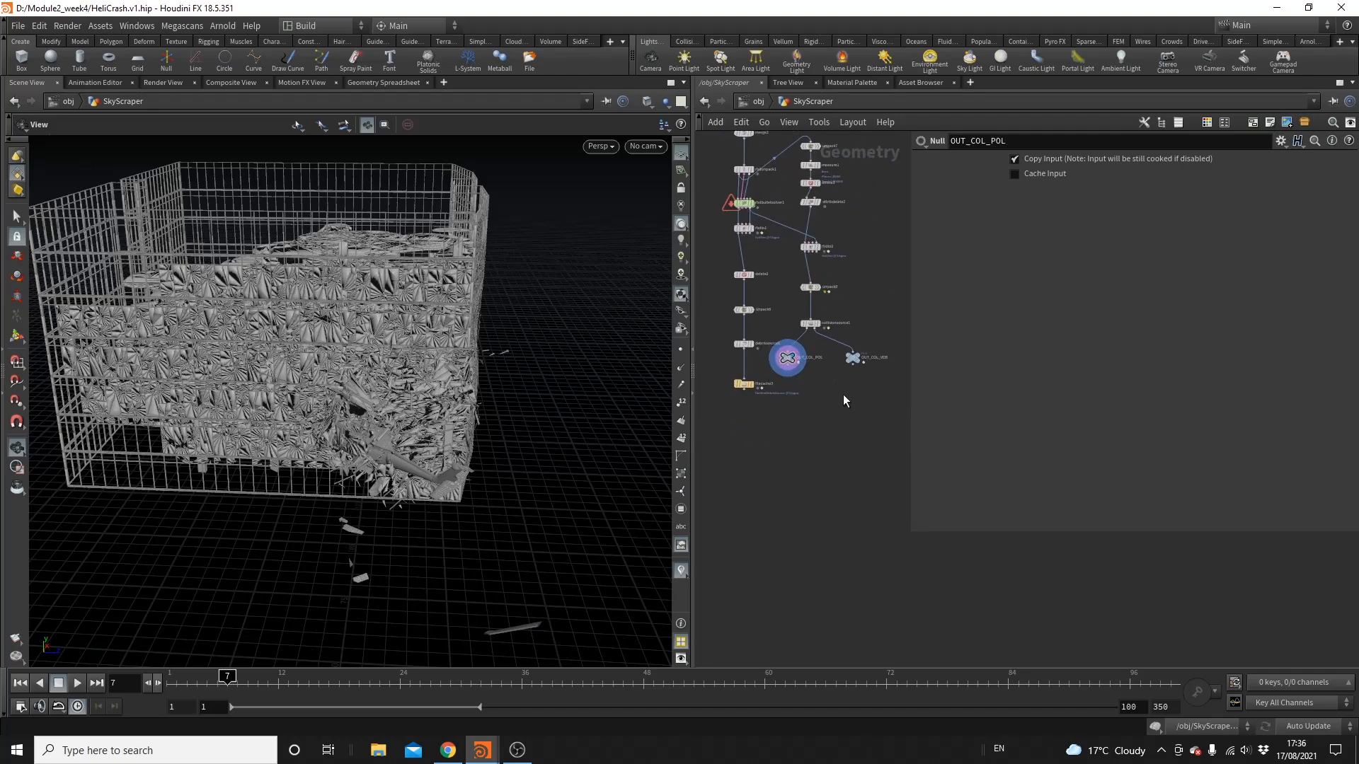
{"action": "mouse_move", "coordinate": [468, 318]}
{"action": "left_mouse_down"}
{"action": "mouse_move", "coordinate": [396, 382]}
{"action": "mouse_move", "coordinate": [461, 319]}
{"action": "left_mouse_up"}
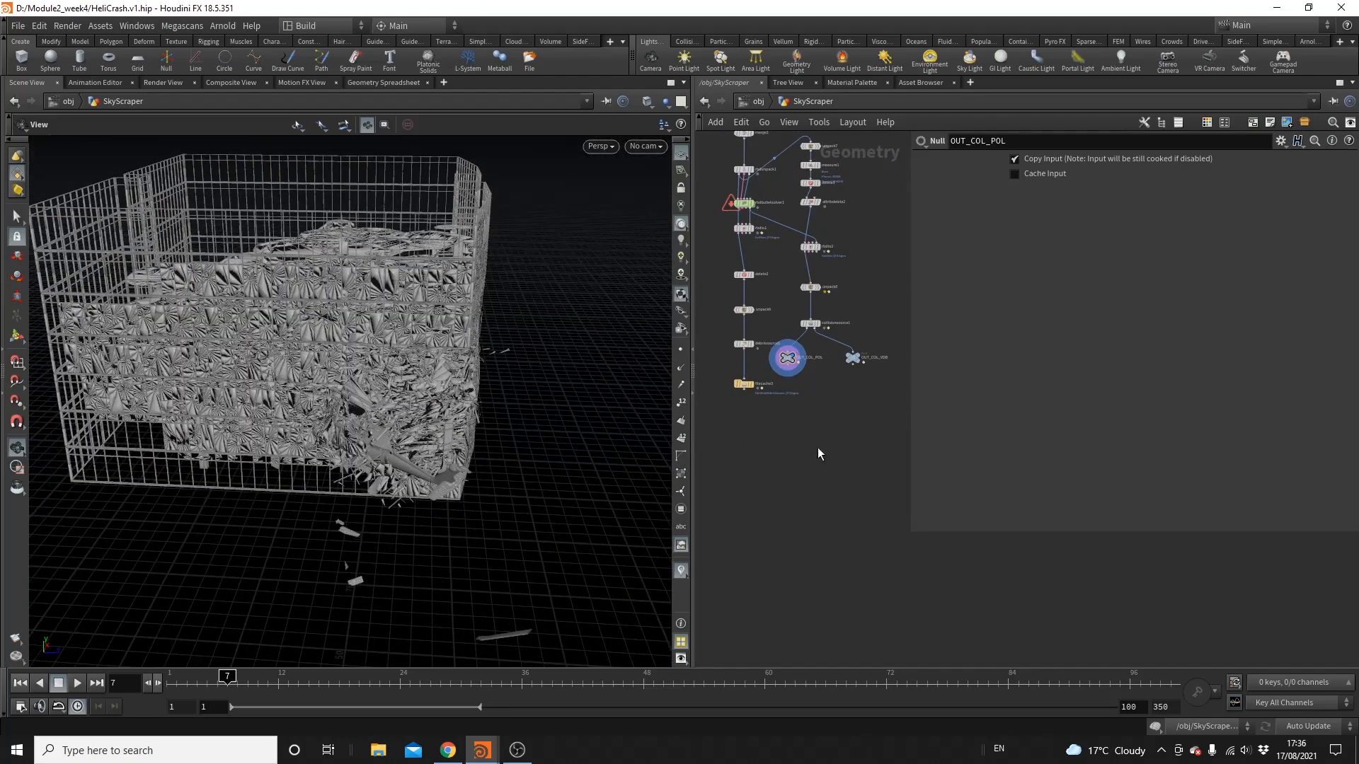
{"action": "middle_click_drag", "start_coordinate": [800, 441], "coordinate": [830, 443]}
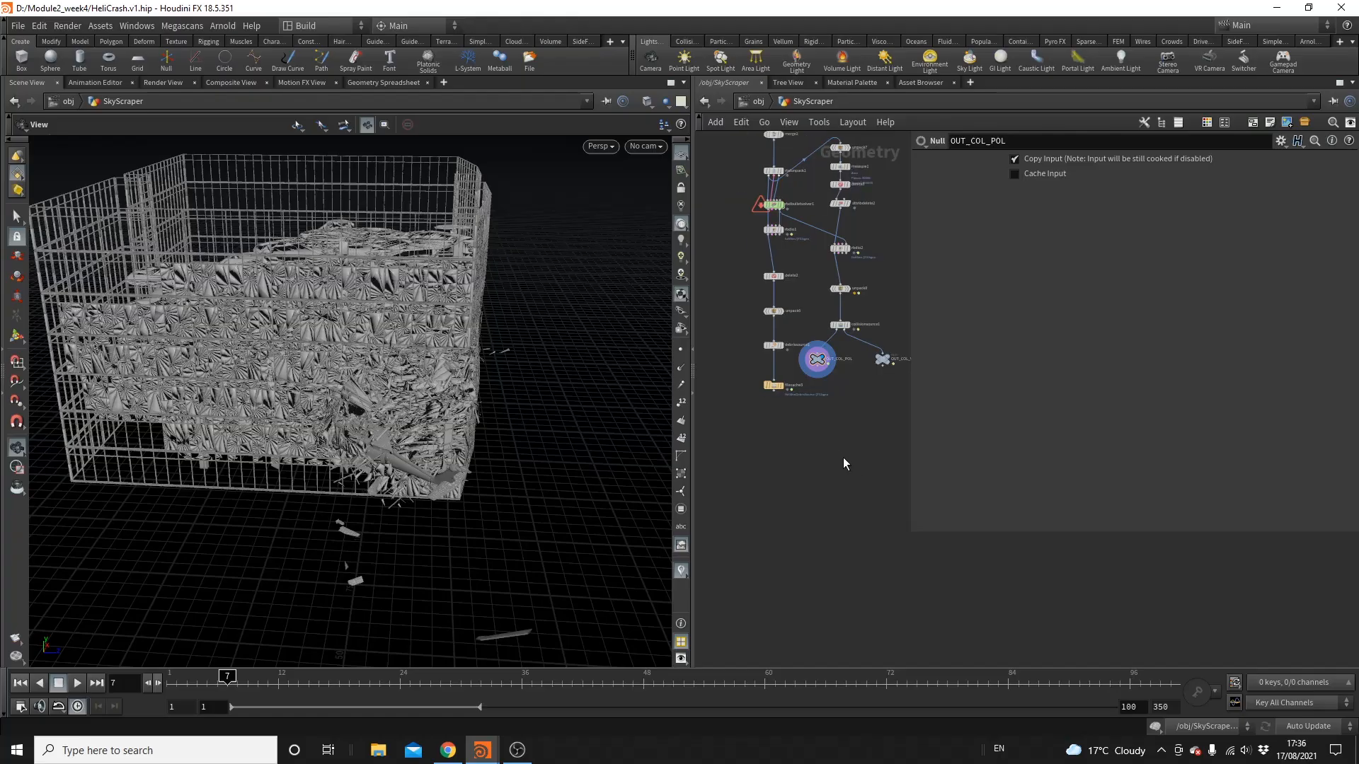